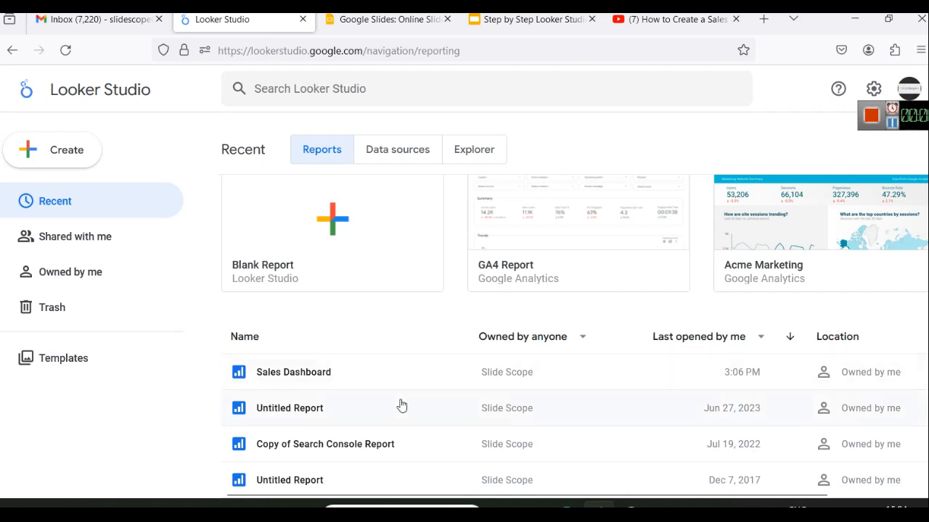
Open the Sales Dashboard report and look through the fields of the Superstore-Csv.csv data source.
left_click(317, 378)
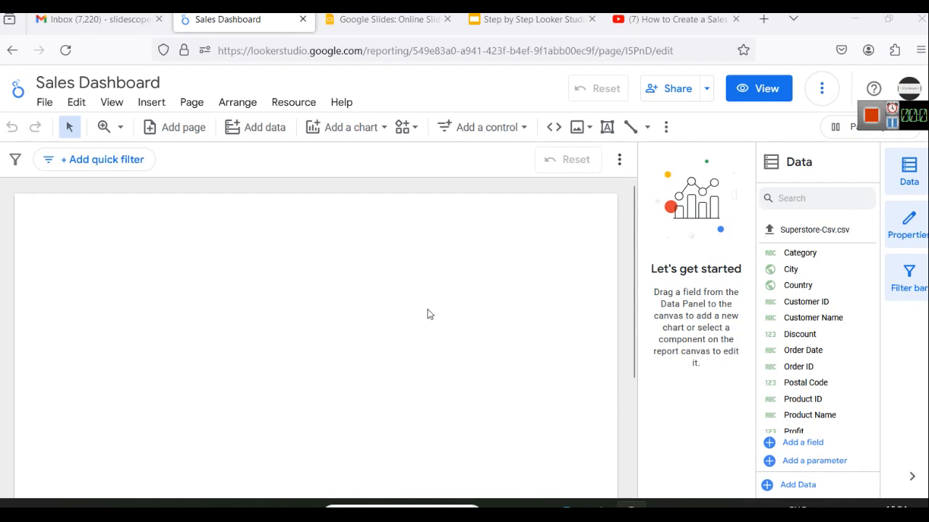
scroll(820, 290, "down", 4)
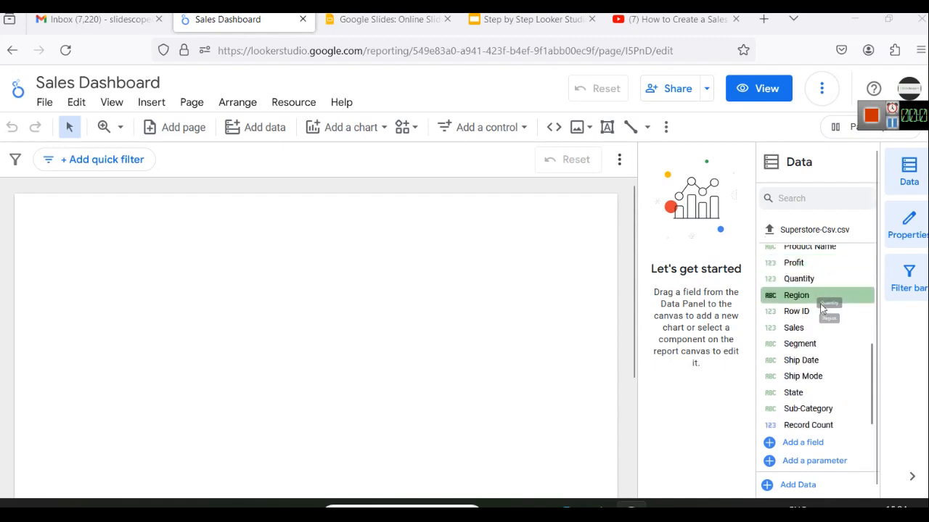
scroll(820, 319, "up", 4)
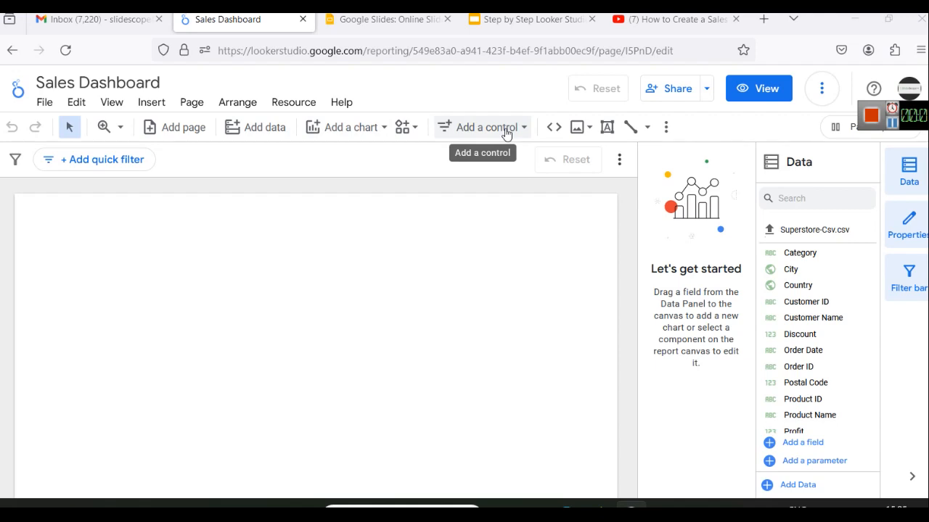
Switch to the YouTube video and examine the sample Power BI sales dashboard and the video's channel details.
left_click(653, 19)
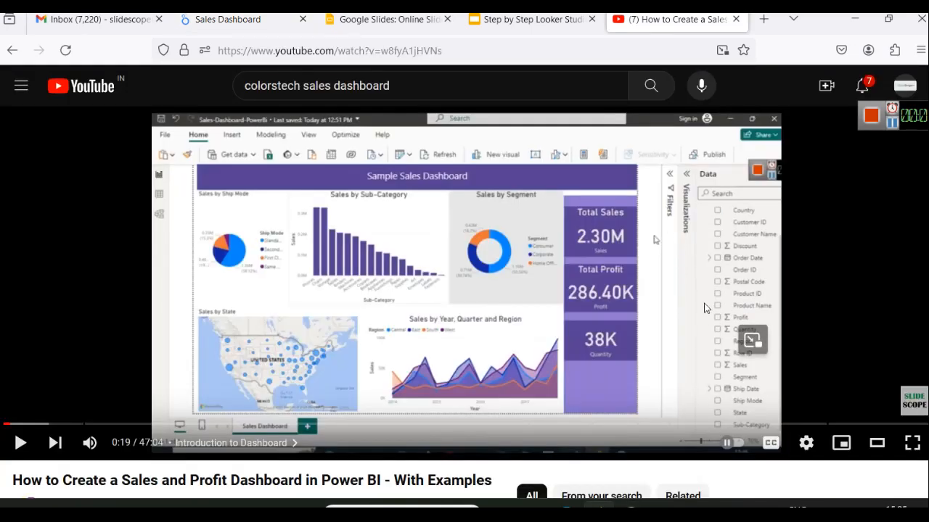
scroll(705, 319, "down", 2)
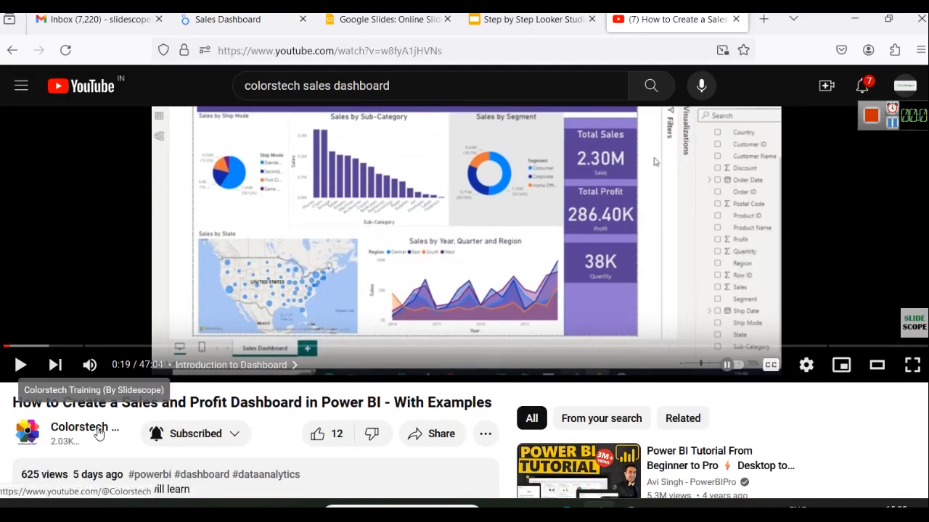
scroll(517, 233, "up", 2)
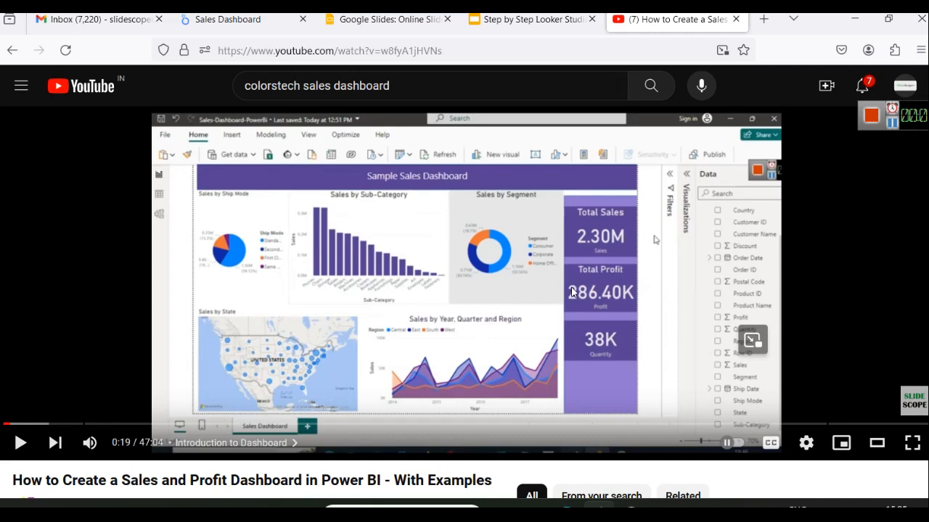
Return to the Sales Dashboard report in Looker Studio and review the complete list of data fields.
left_click(230, 19)
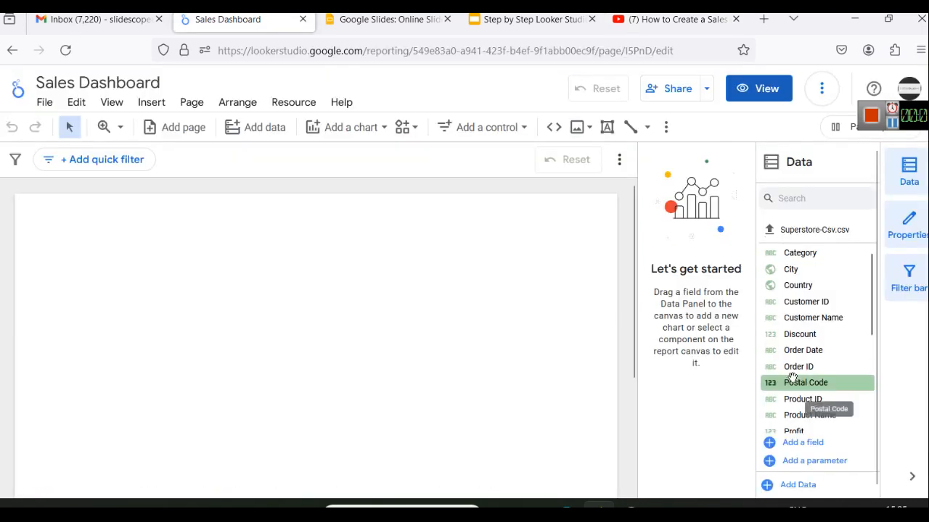
scroll(819, 379, "down", 4)
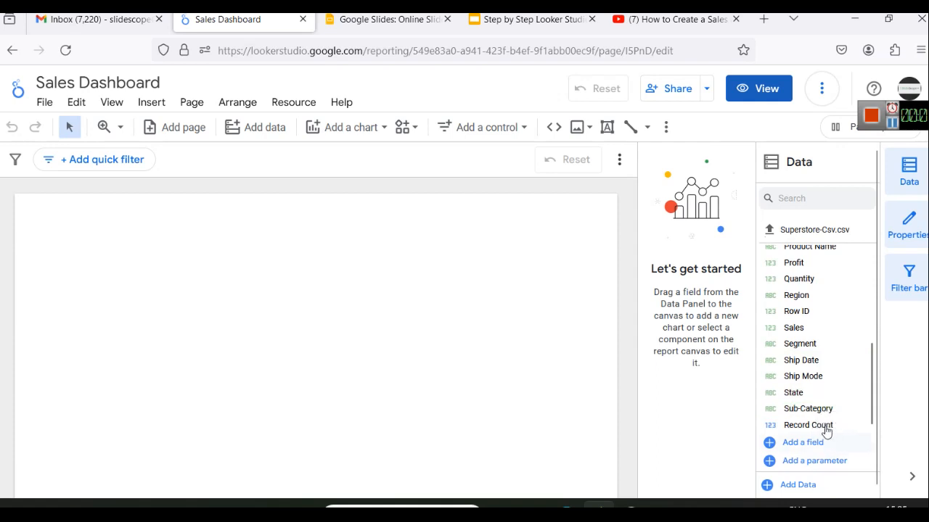
scroll(816, 373, "up", 4)
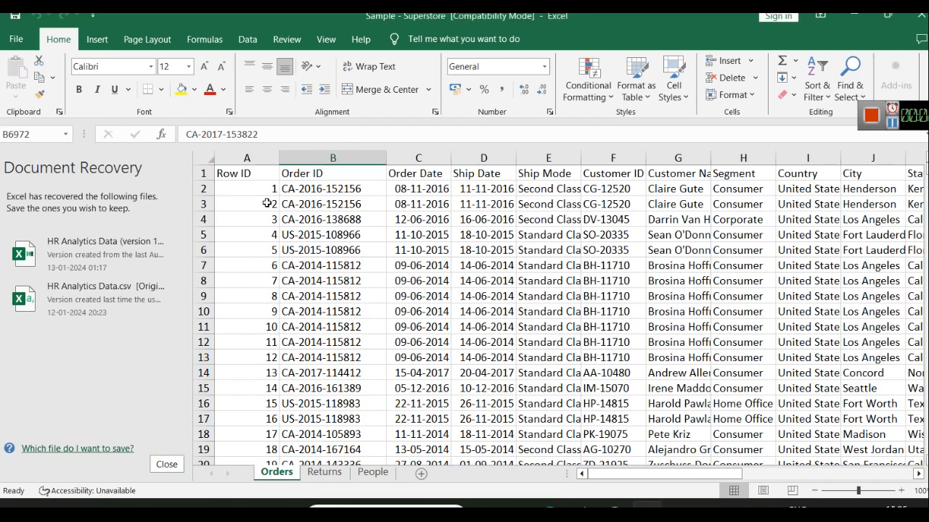
In the Superstore workbook in Excel, select the Row ID data from A1 down and dismiss the Document Recovery list.
left_click(334, 189)
left_click(334, 205)
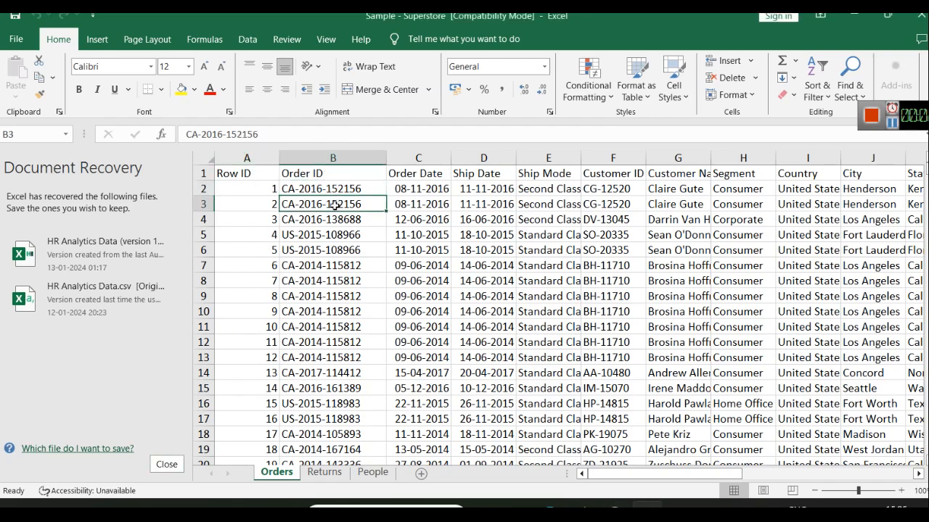
left_click(242, 174)
key("ctrl+shift+Down")
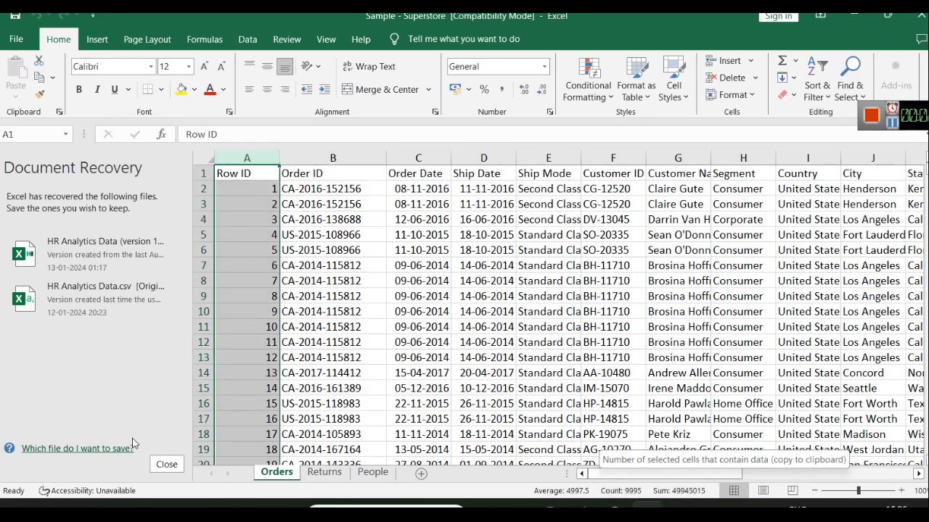
left_click(166, 464)
left_click(342, 247)
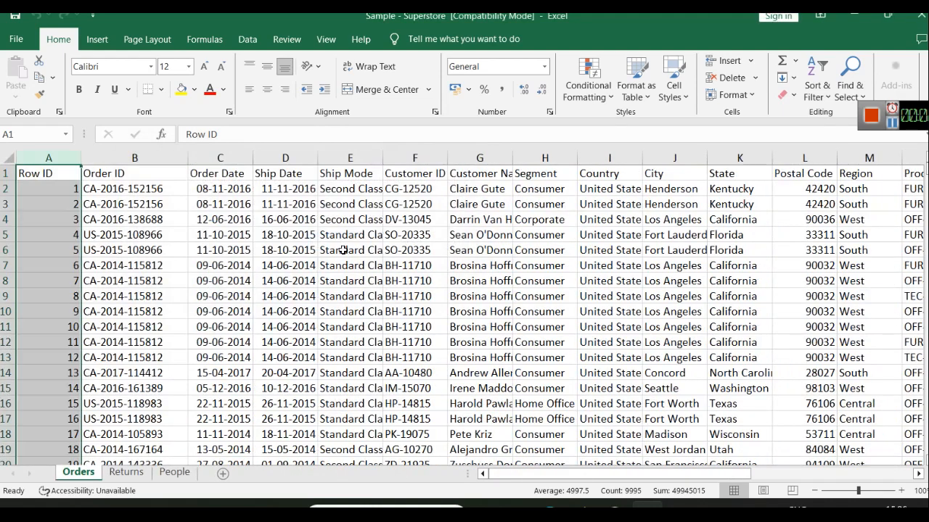
Select all Order ID data from B1 down on the Orders sheet to inspect its number of entries.
left_click(143, 175)
key("ctrl+shift+Down")
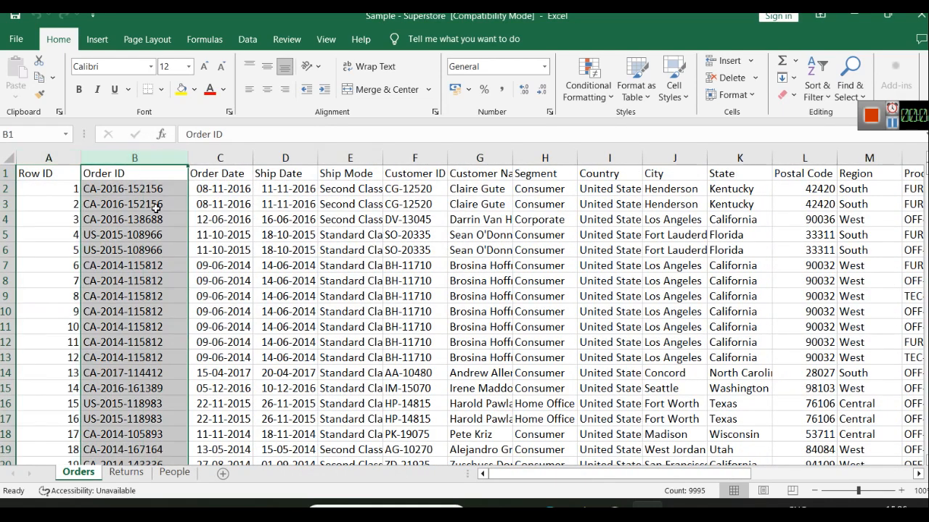
left_click(145, 189)
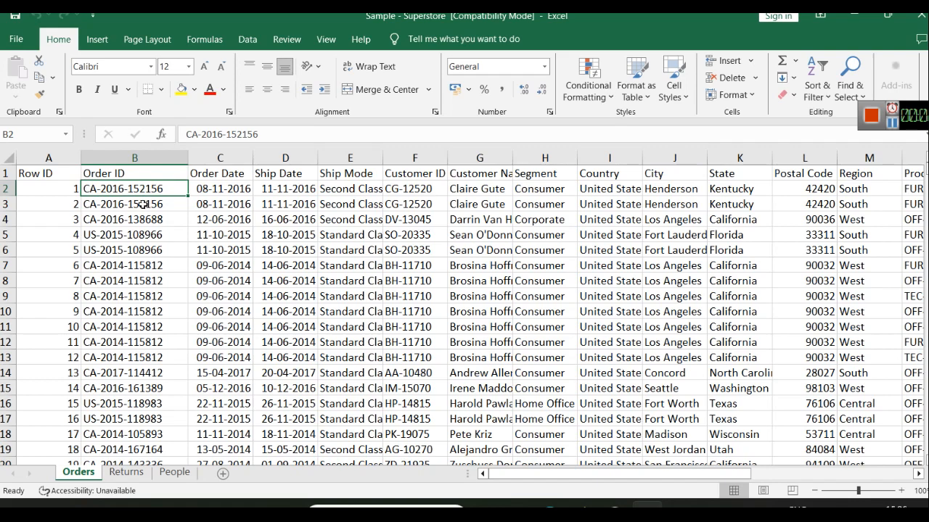
Highlight the order IDs in B7:B14 to inspect repeated entries, and return to the Looker Studio report.
left_click(136, 265)
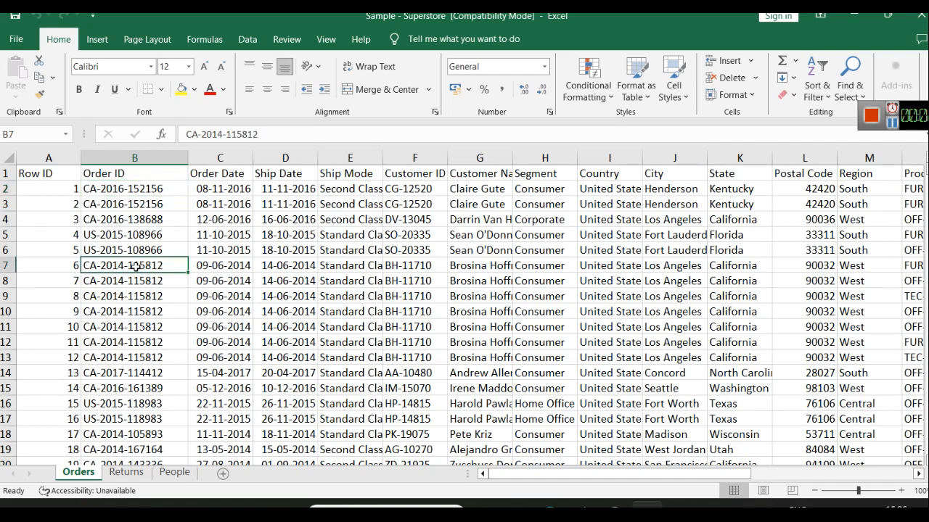
key("shift+Down")
key("shift+Down")
key("shift+Down")
key("shift+Down")
key("shift+Down")
key("shift+Down")
key("shift+Down")
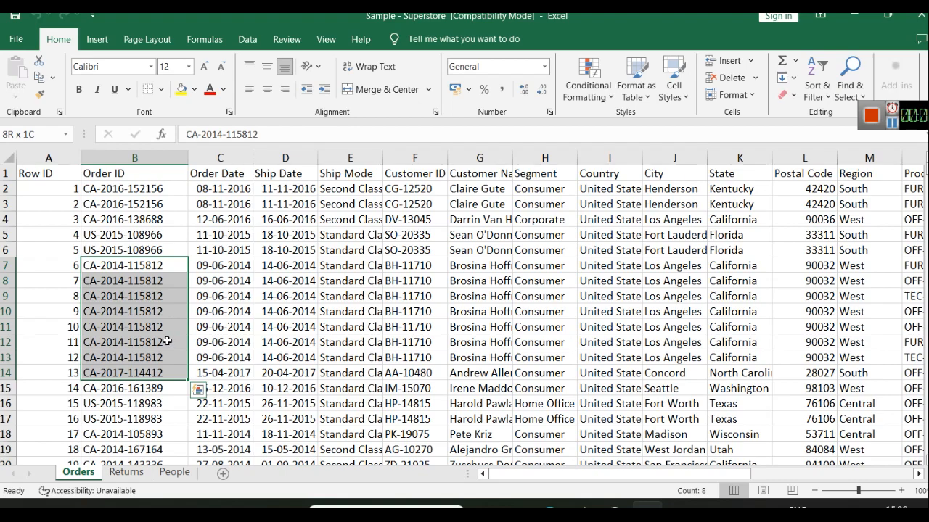
left_click_drag(555, 474, 545, 492)
left_click(854, 16)
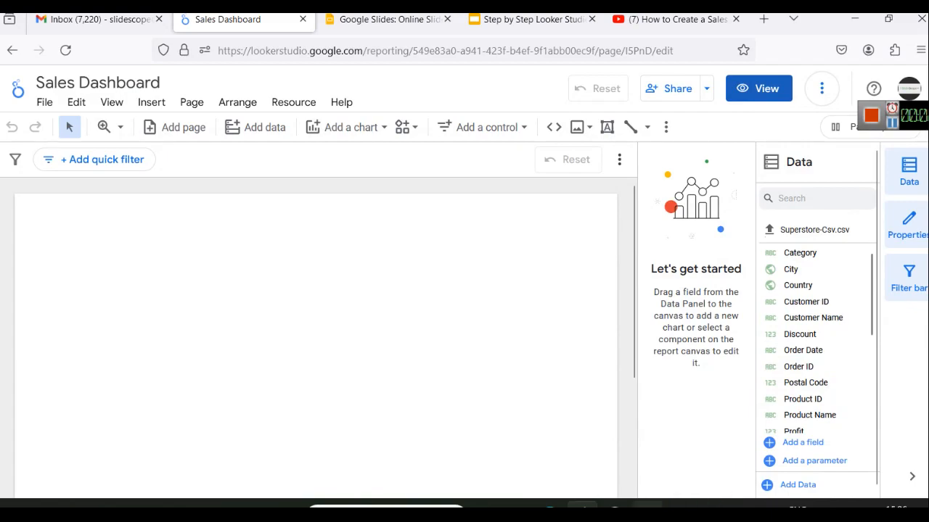
Switch back to Excel, compare the whole Row ID and Order ID columns, and return to Looker Studio.
left_click(647, 509)
left_click(185, 230)
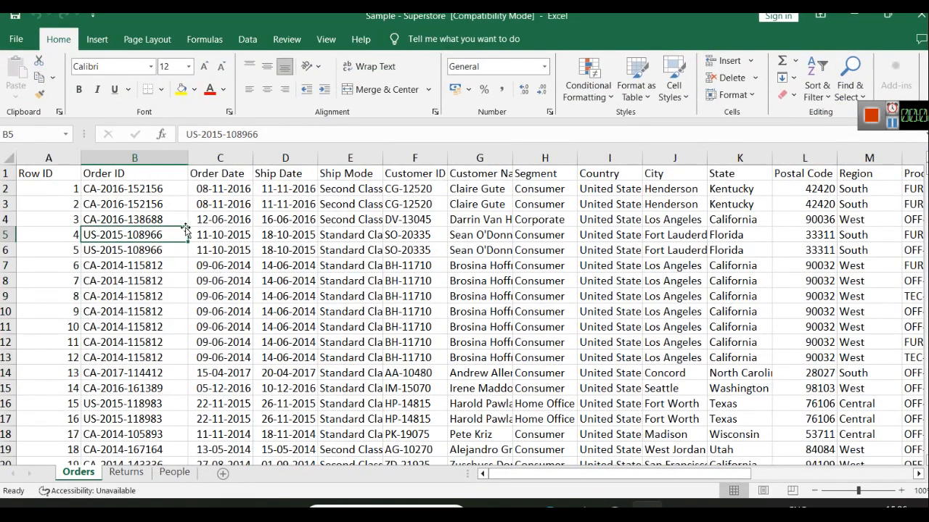
left_click(134, 157)
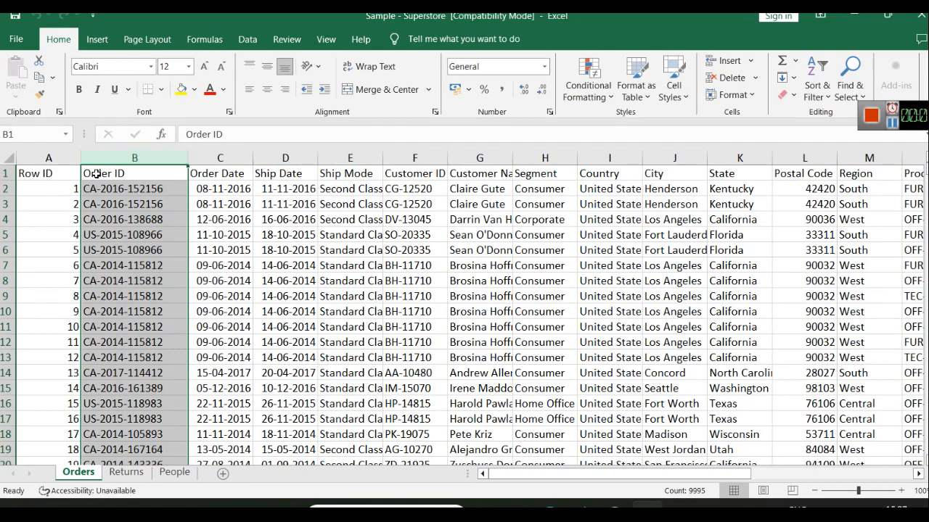
left_click(49, 160)
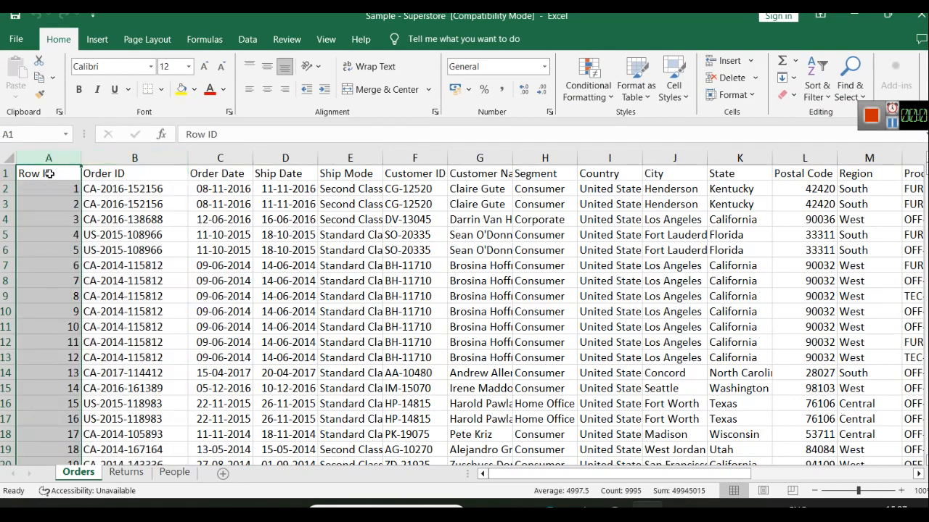
left_click(115, 154)
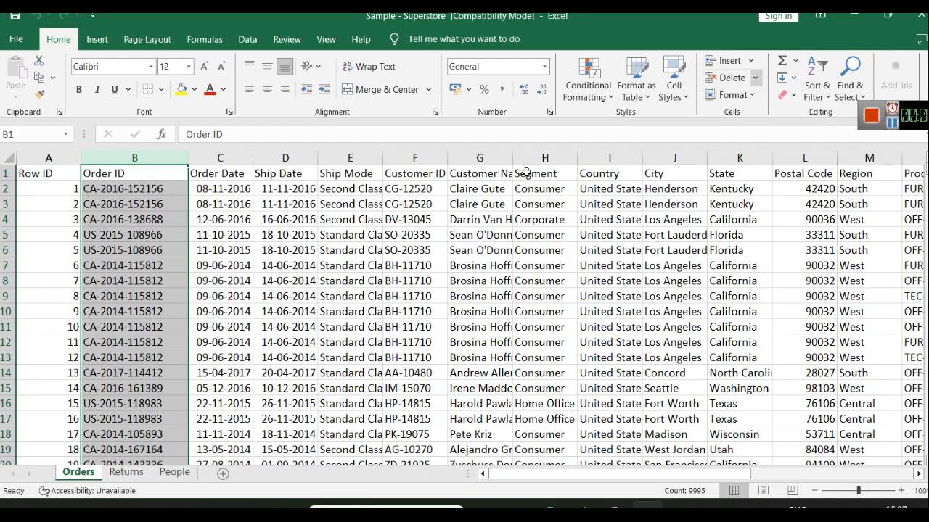
left_click(61, 151)
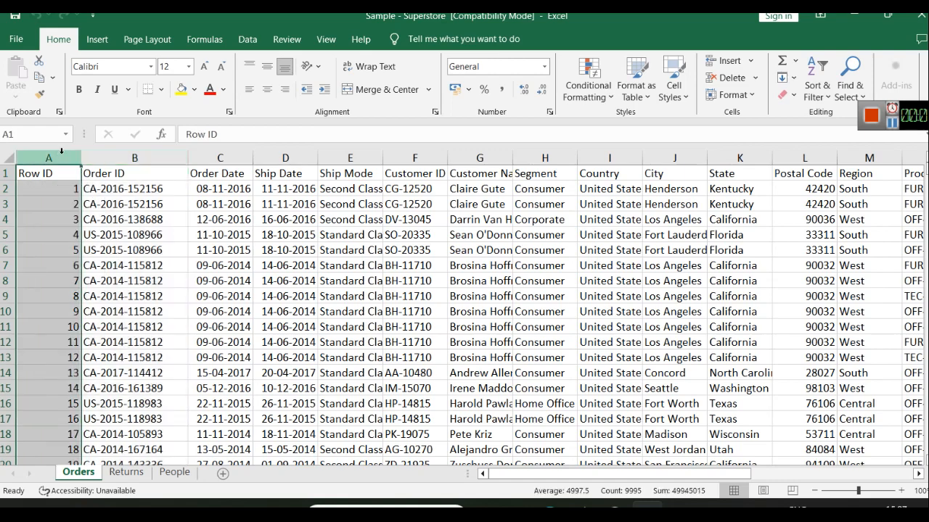
left_click(105, 157)
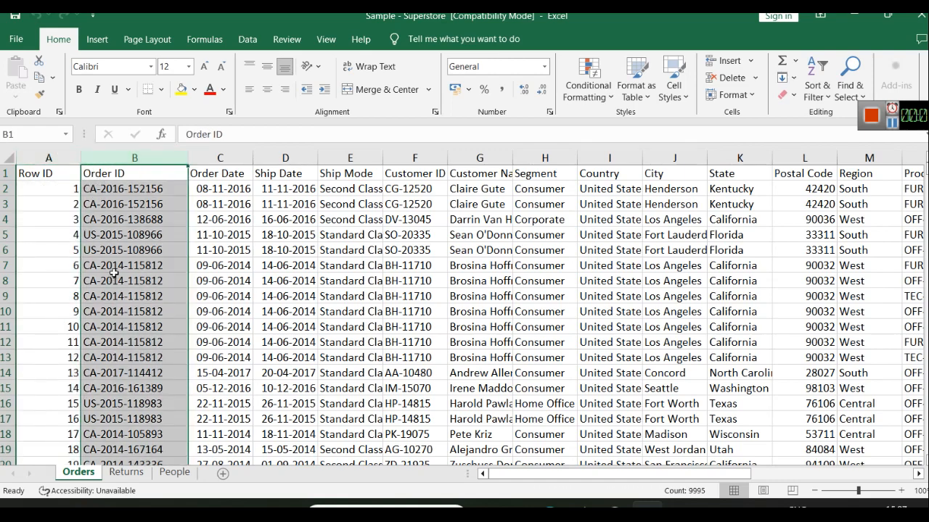
left_click(135, 190)
left_click(136, 158)
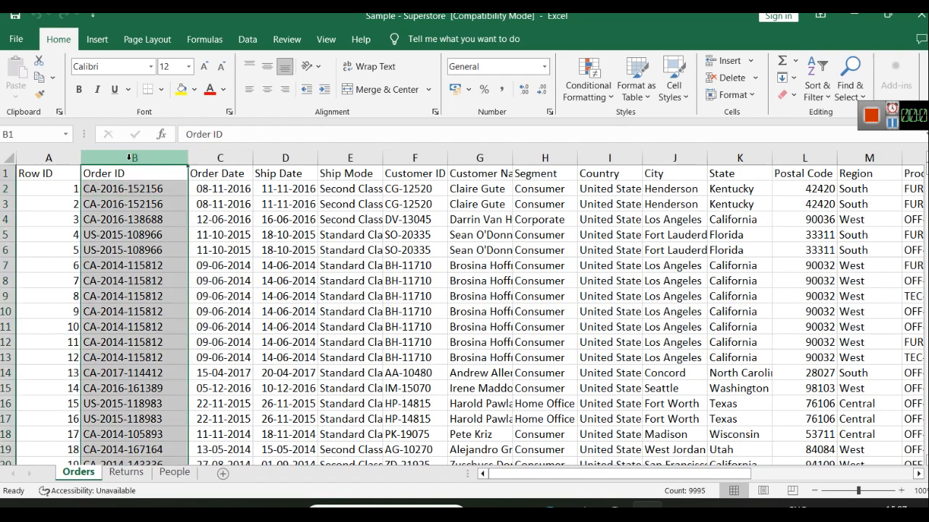
left_click(854, 15)
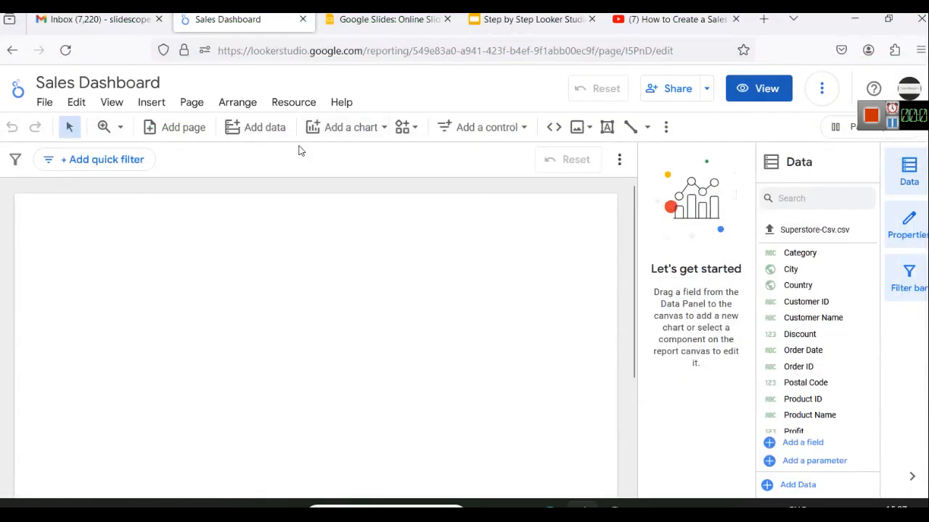
Open the chart gallery and examine the charts and country table of the sample Google Analytics Marketing Website report.
left_click(377, 128)
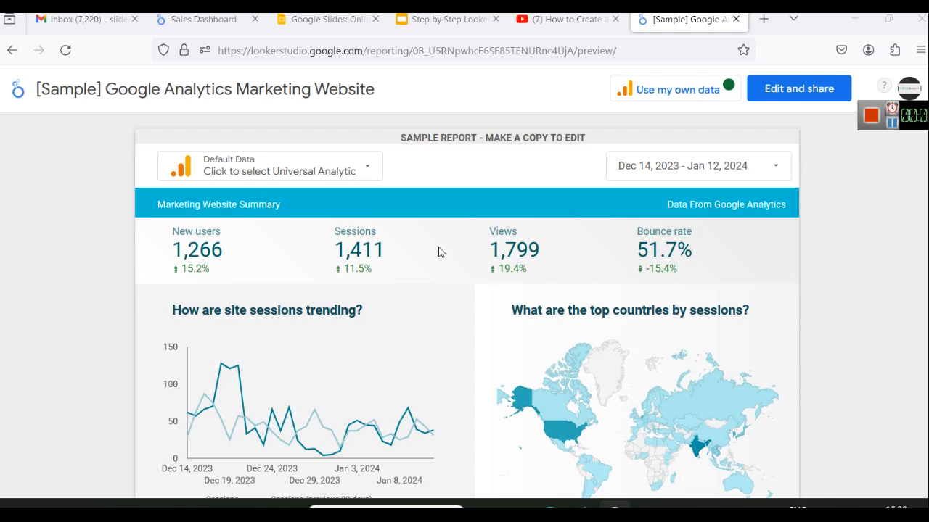
scroll(715, 276, "down", 5)
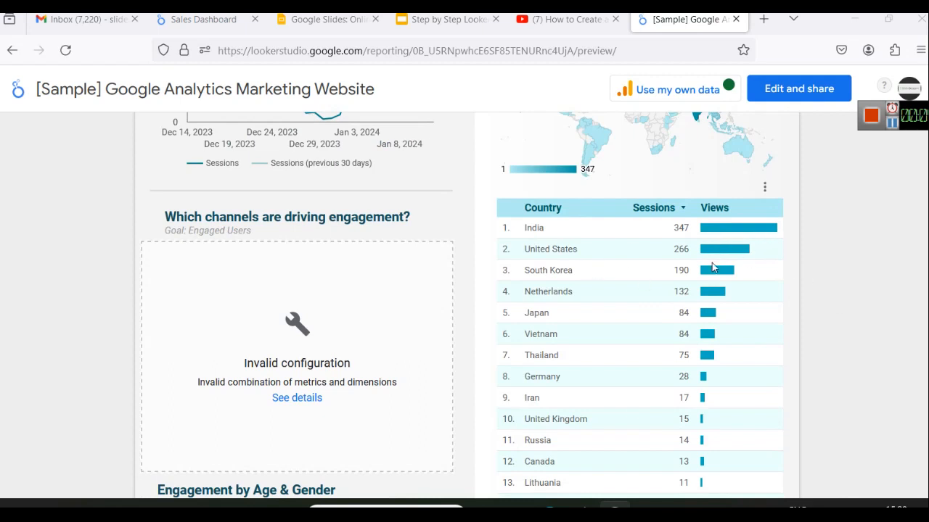
left_click_drag(906, 124, 829, 168)
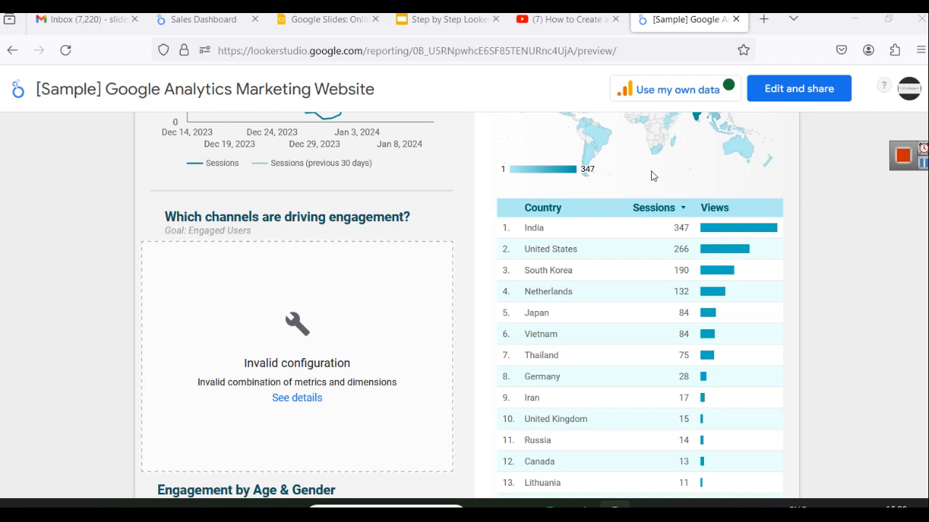
Check the reference sales dashboard in the YouTube video again and return to the Sales Dashboard report.
left_click(444, 21)
left_click(339, 22)
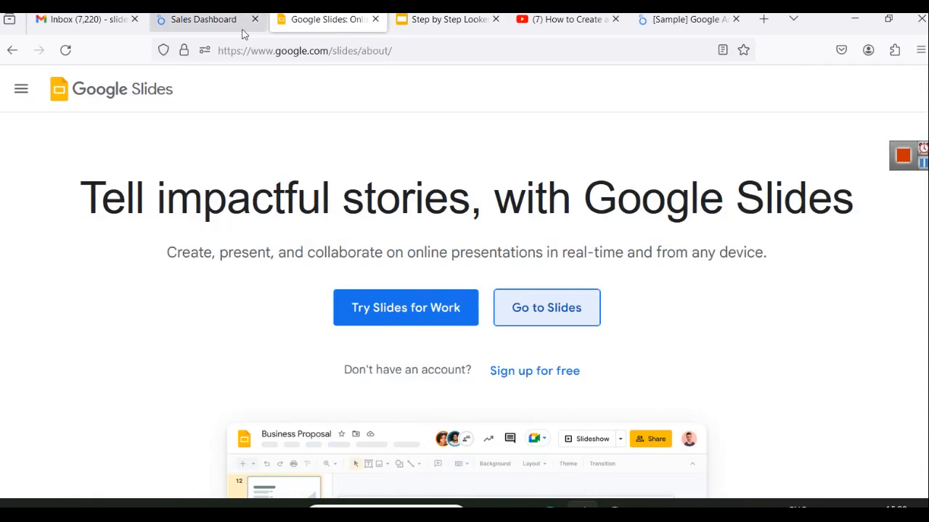
left_click(183, 21)
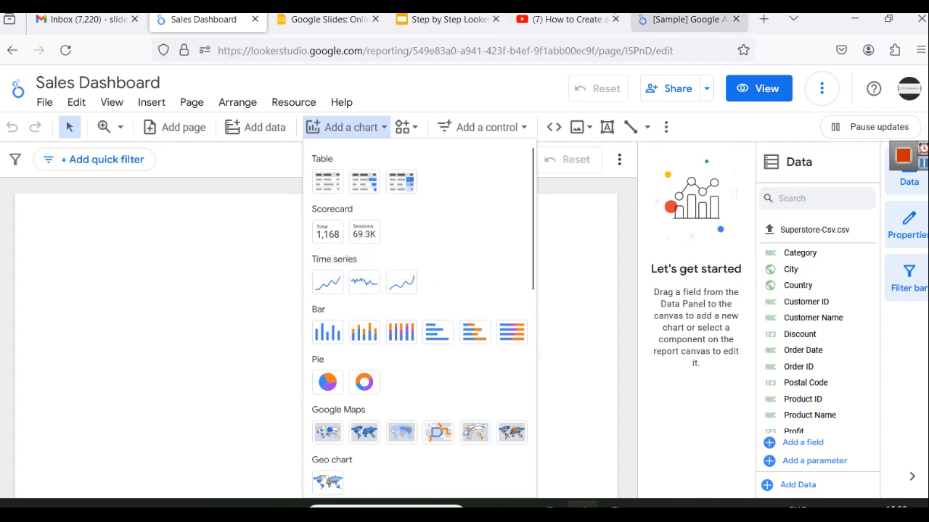
left_click(567, 19)
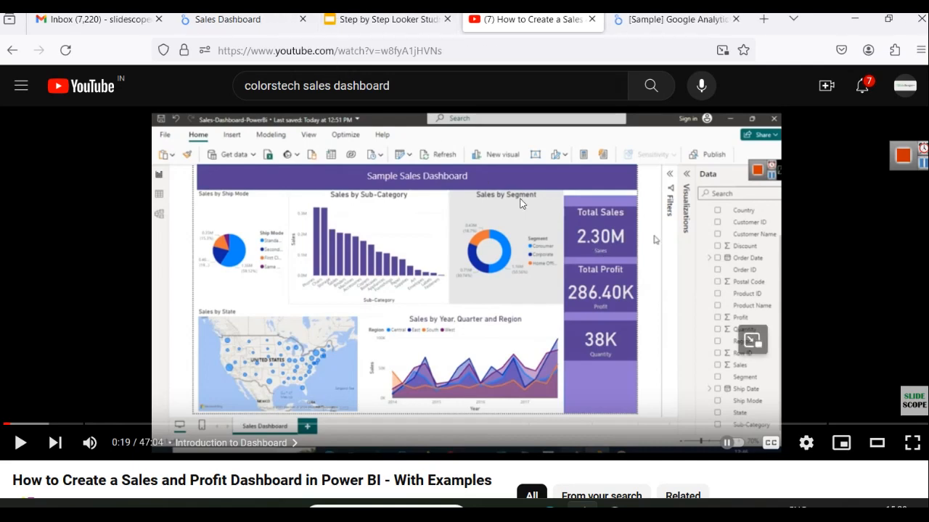
left_click(247, 20)
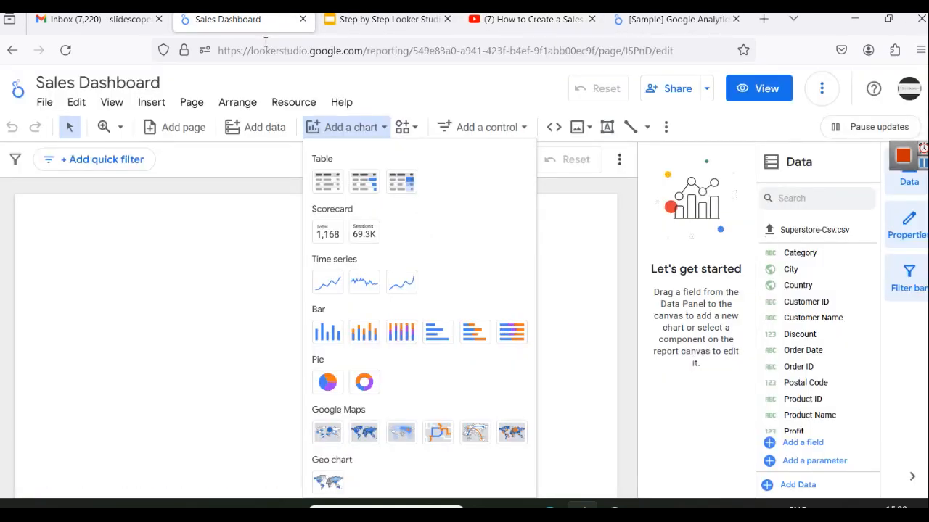
Add a standard total scorecard near the upper-right corner of the blank report page.
left_click(326, 235)
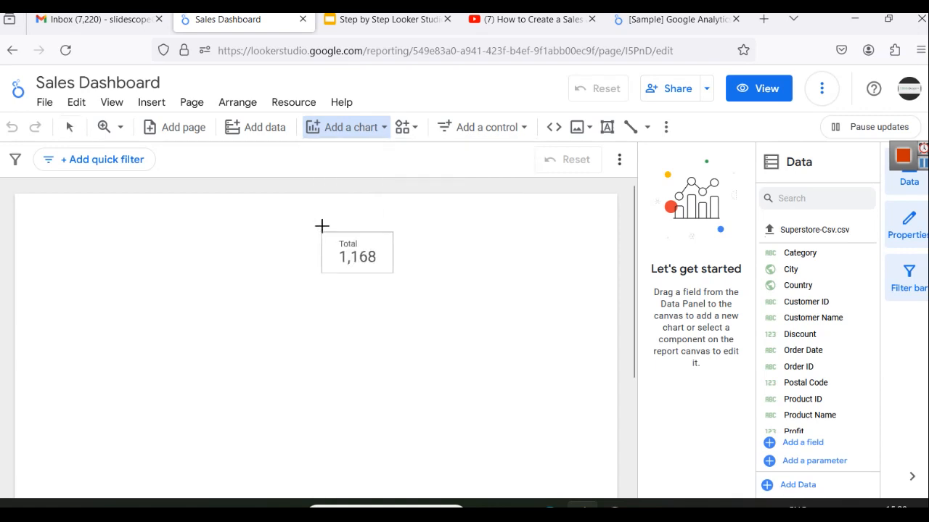
left_click(497, 232)
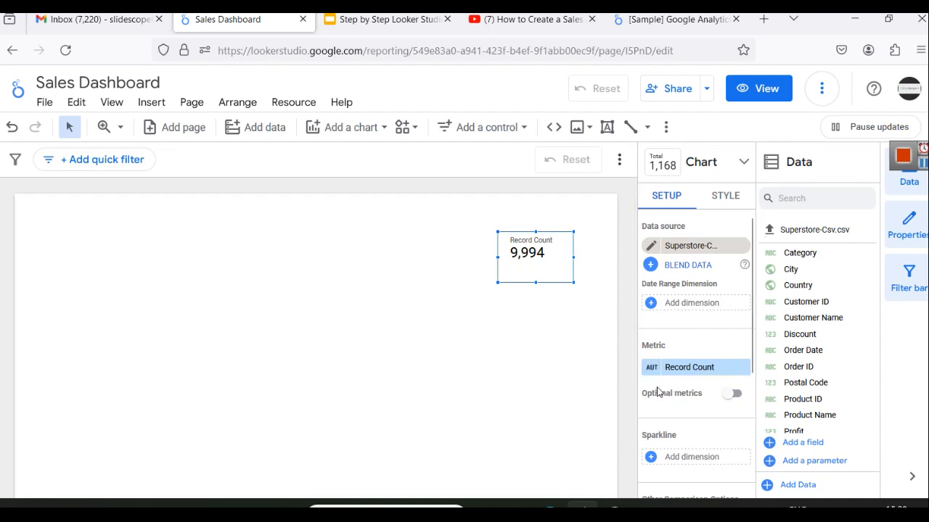
Inspect the Record Count metric's settings and its running calculation options, leaving them unchanged.
left_click(651, 367)
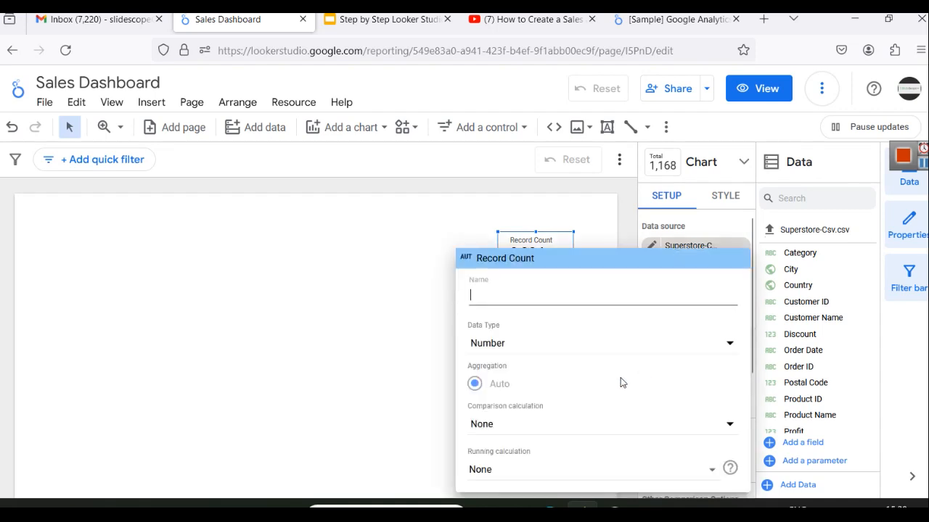
left_click(618, 468)
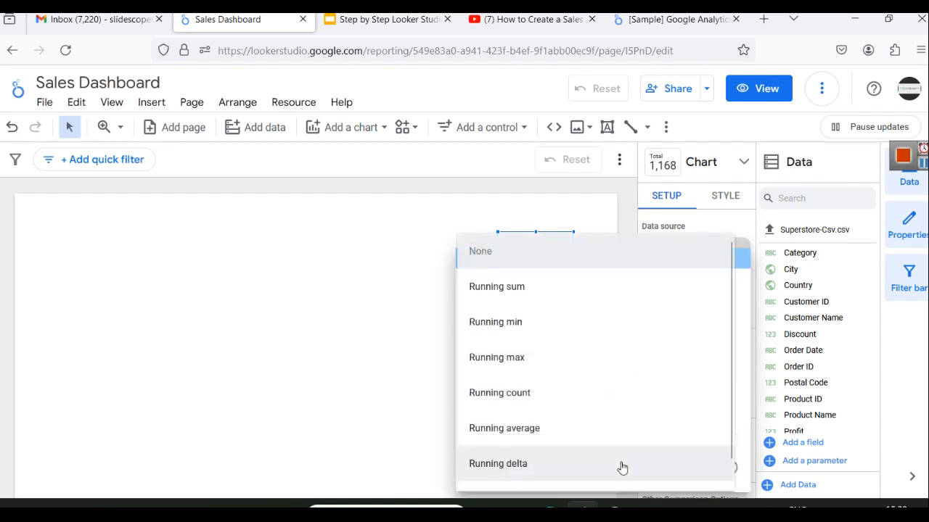
scroll(523, 415, "down", 1)
scroll(541, 408, "up", 1)
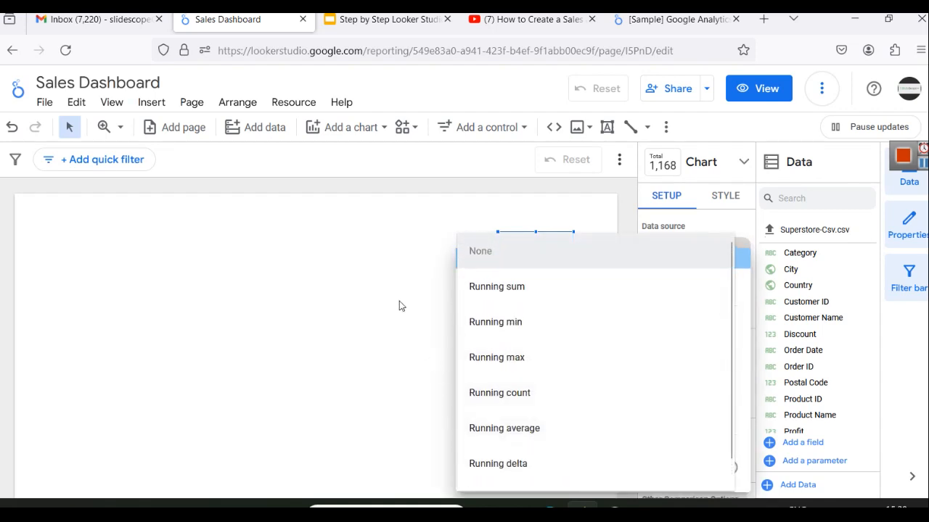
left_click(399, 306)
left_click(420, 200)
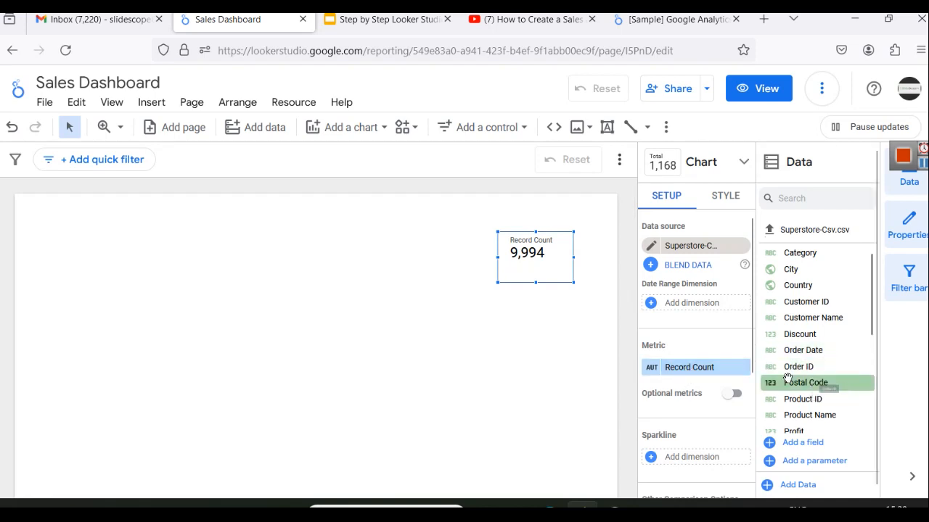
Check the Order ID column in the Superstore workbook and replace the scorecard's Record Count metric with Order ID.
left_click(704, 370)
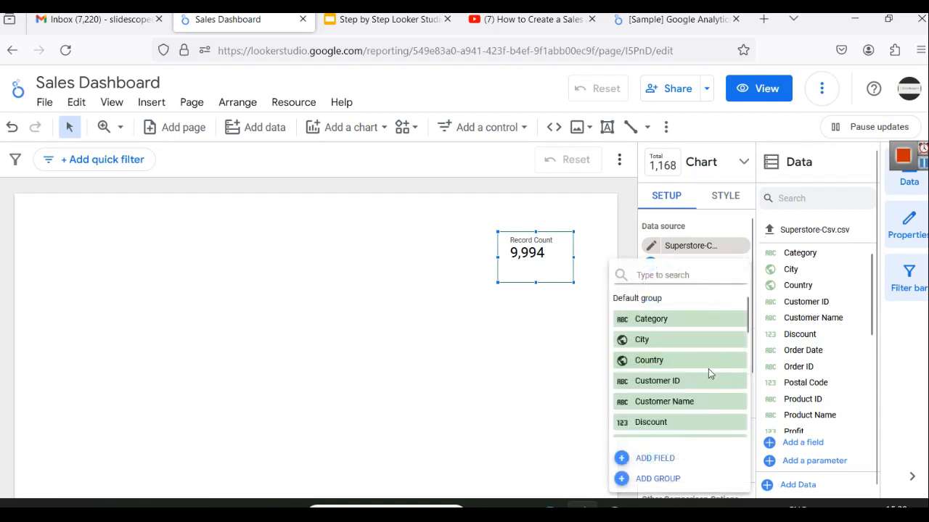
scroll(711, 362, "down", 3)
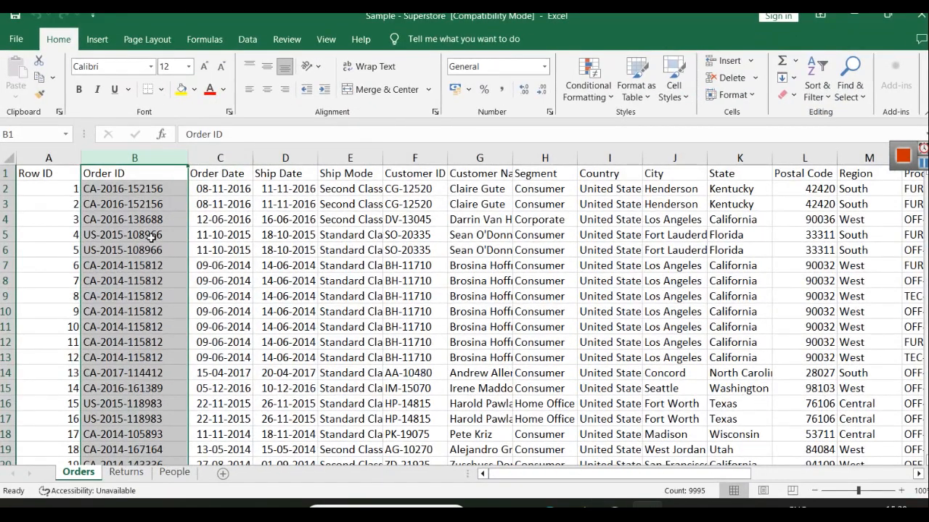
left_click(150, 237)
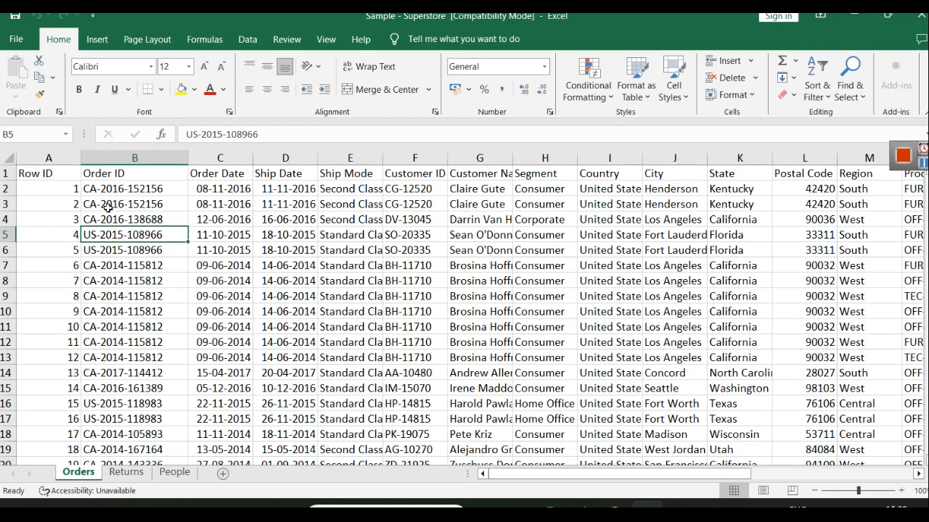
left_click(853, 15)
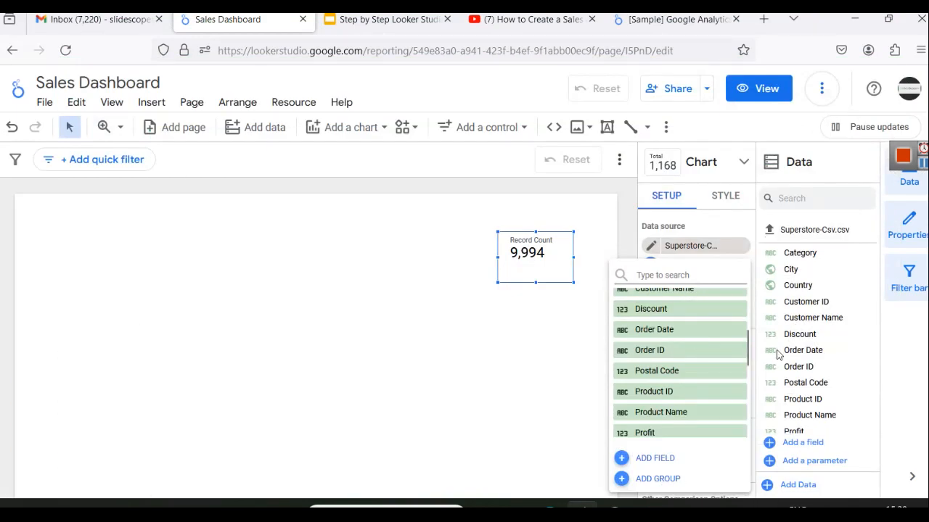
left_click(661, 350)
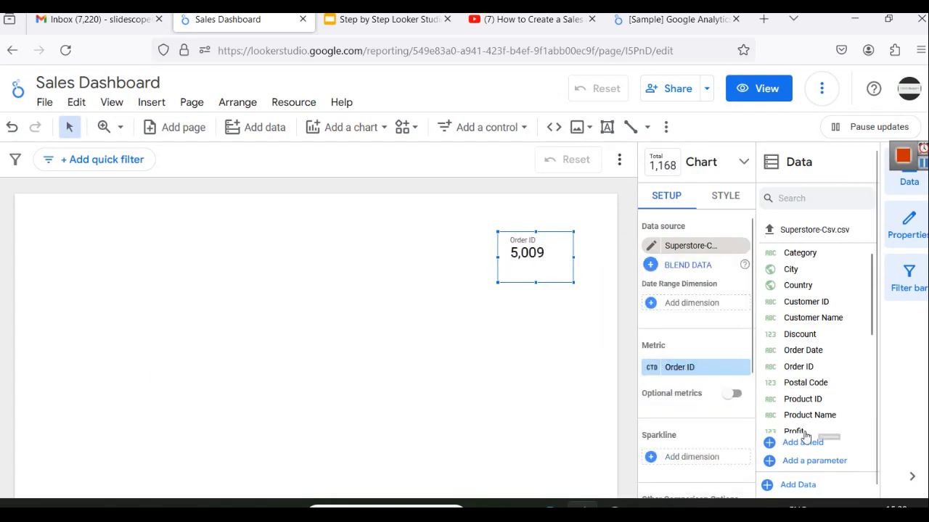
Try the Count aggregation on the scorecard's Order ID metric.
left_click(651, 367)
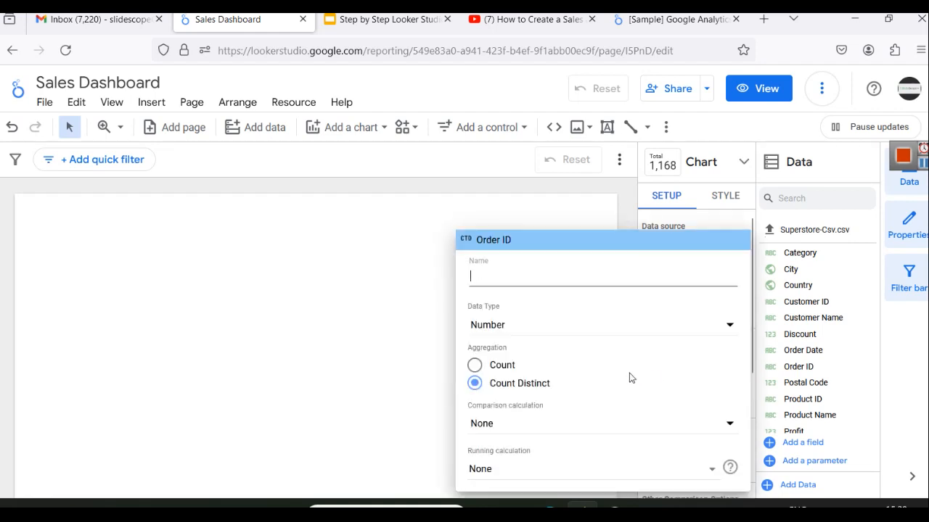
left_click(475, 365)
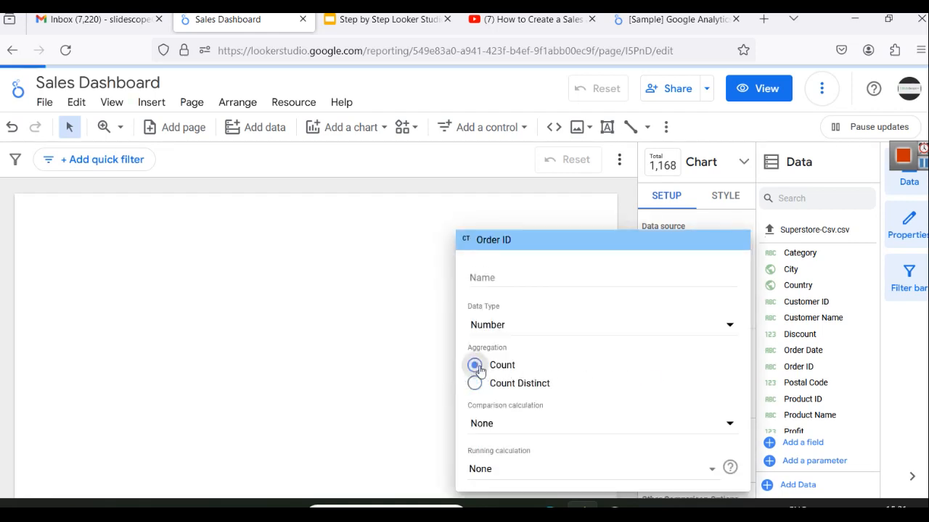
left_click(411, 309)
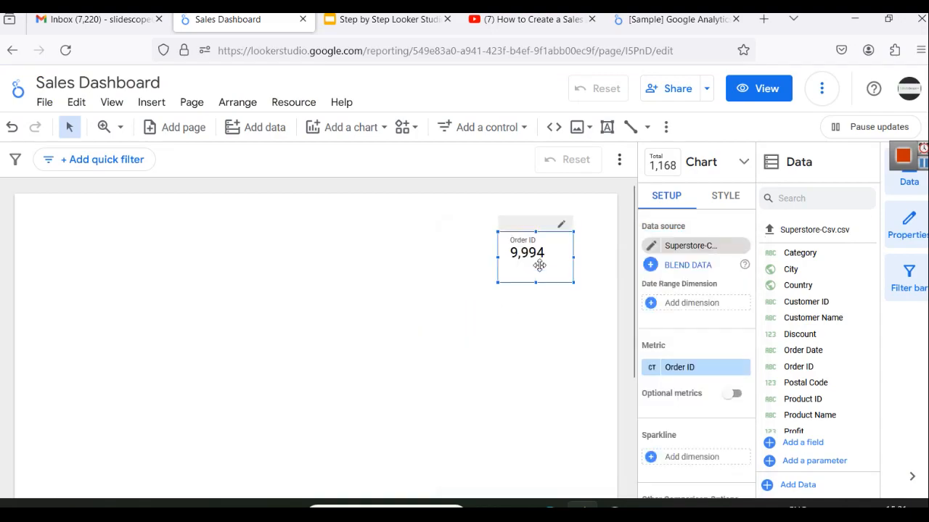
Switch to the Excel workbook, select the whole Order ID column to compare its count, and return to the Looker Studio report.
left_click(645, 507)
left_click(135, 156)
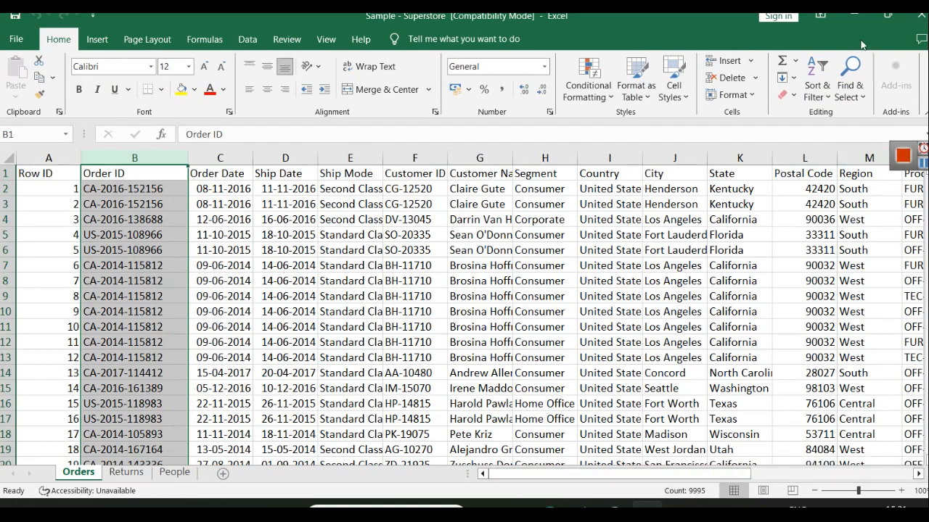
left_click(853, 15)
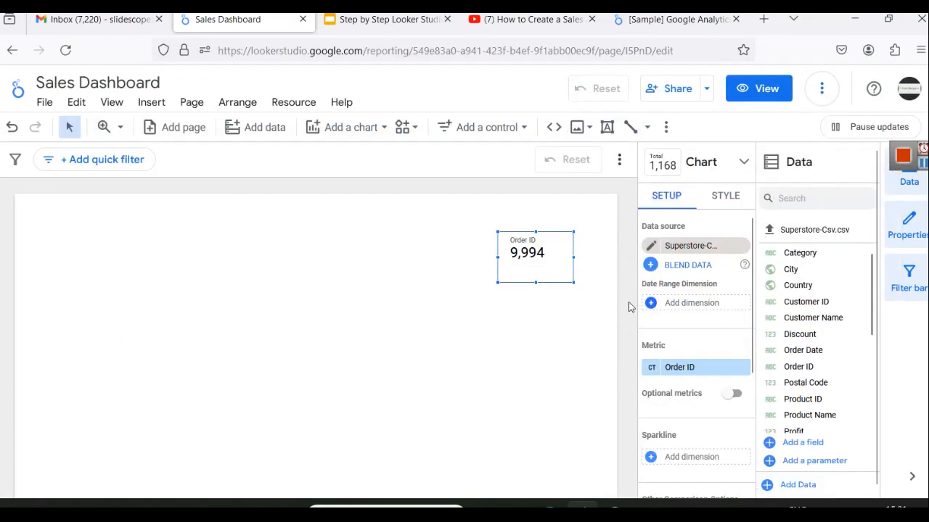
Set the Order ID metric's aggregation to Count Distinct.
left_click(697, 372)
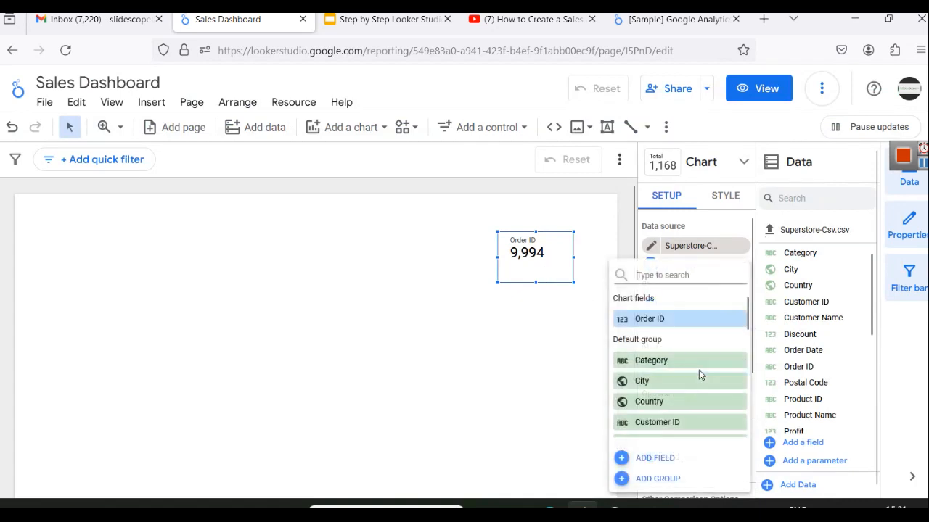
left_click(685, 321)
left_click(652, 369)
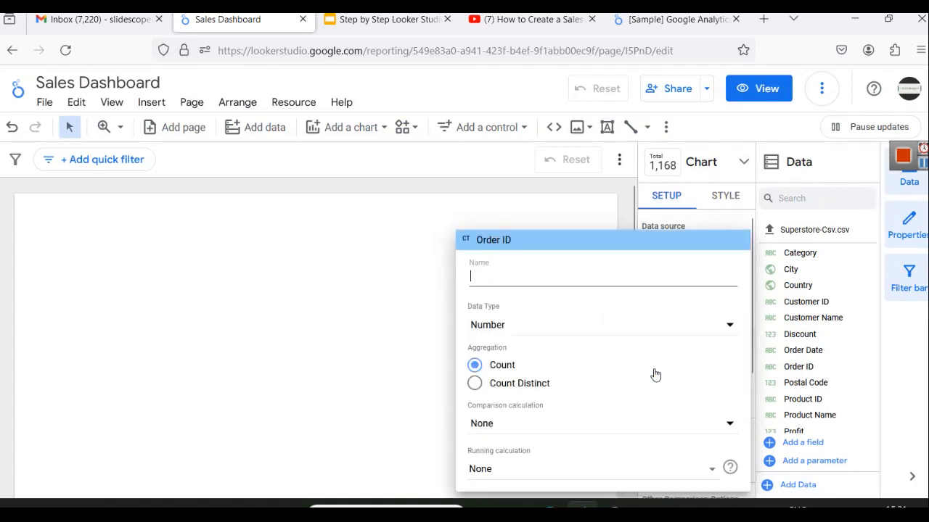
left_click(521, 385)
left_click(436, 342)
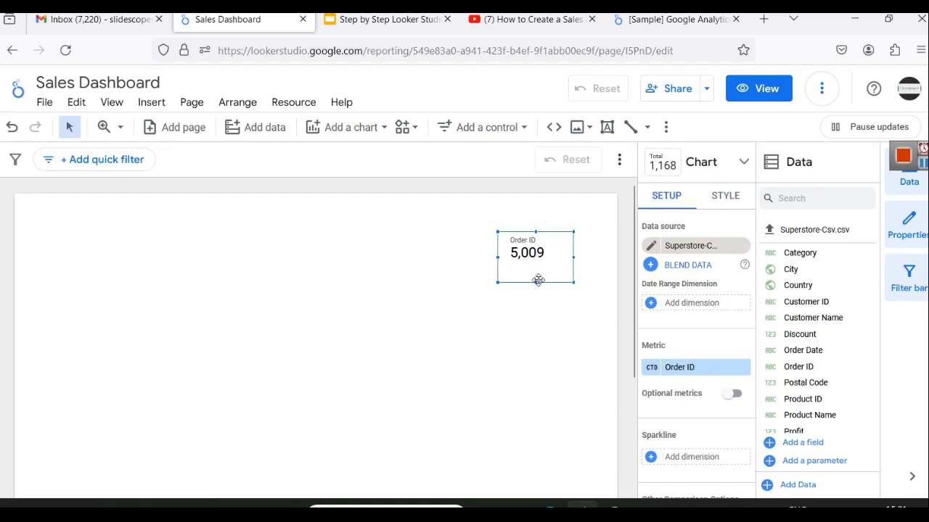
Shrink the scorecard so its frame fits more closely around the Order ID value, and keep it selected.
left_click_drag(535, 281, 549, 251)
left_click(551, 299)
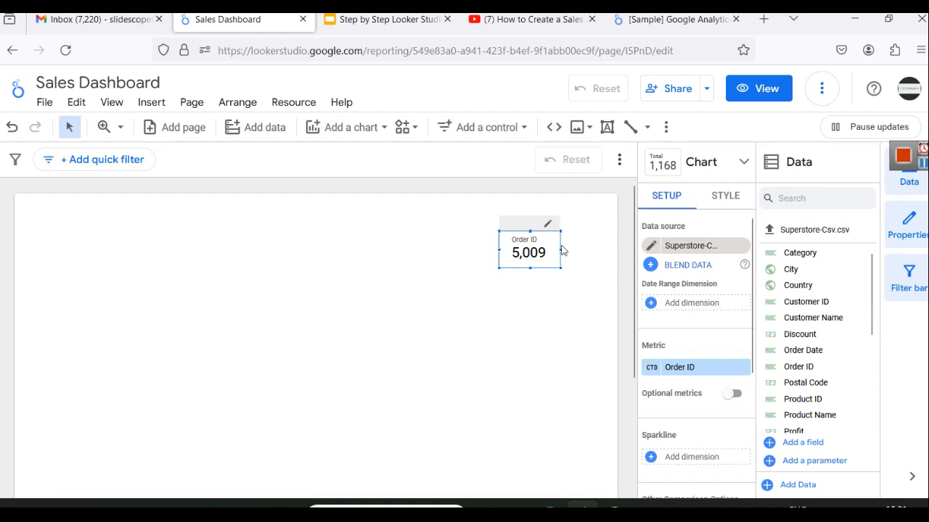
left_click(536, 313)
left_click(537, 243)
Look through the scorecard's setup options, including sparkline, comparison and filter settings.
left_click(725, 197)
left_click(669, 198)
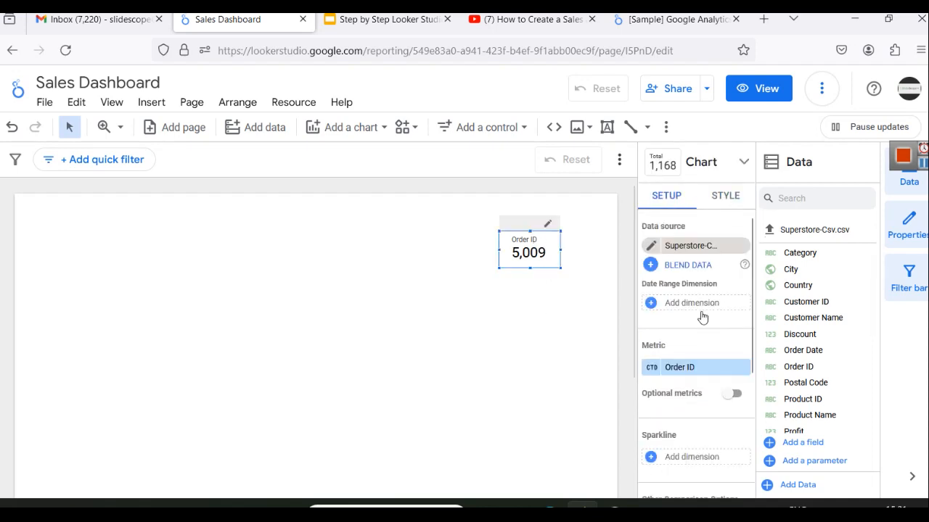
scroll(675, 356, "down", 3)
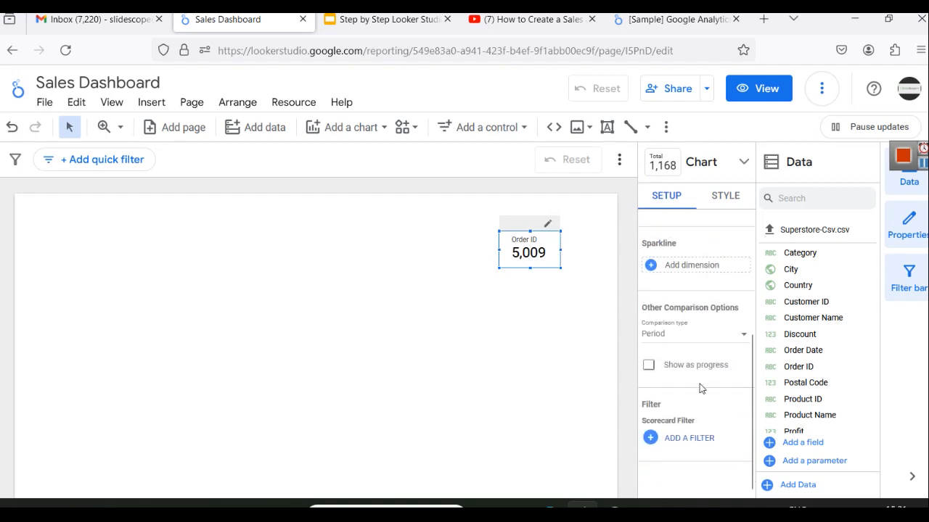
scroll(697, 373, "up", 3)
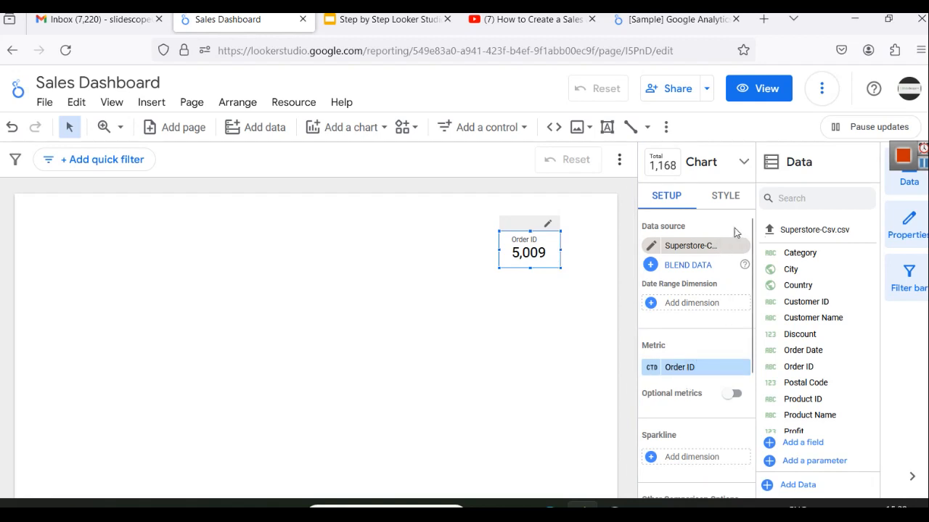
Try compact numbers for the scorecard's primary metric and turn the option off again.
left_click(725, 203)
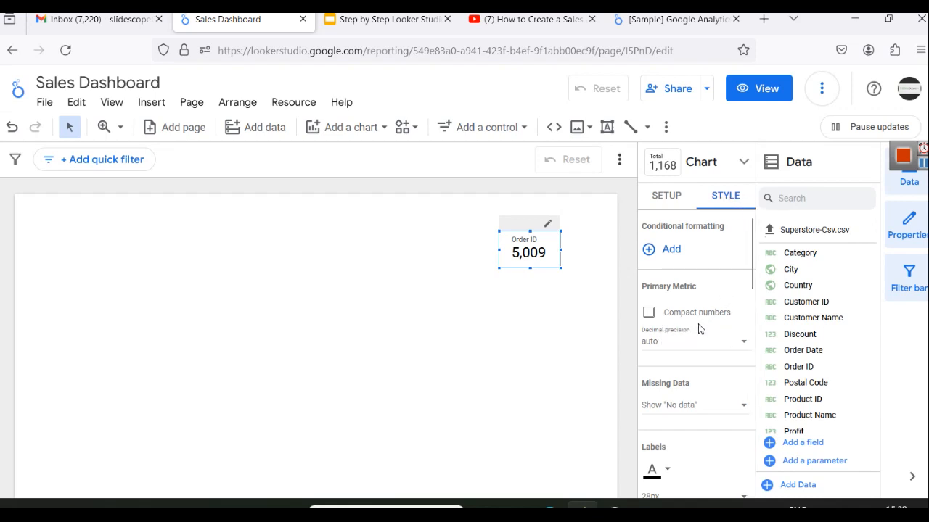
scroll(677, 345, "down", 2)
scroll(679, 330, "up", 2)
left_click(649, 313)
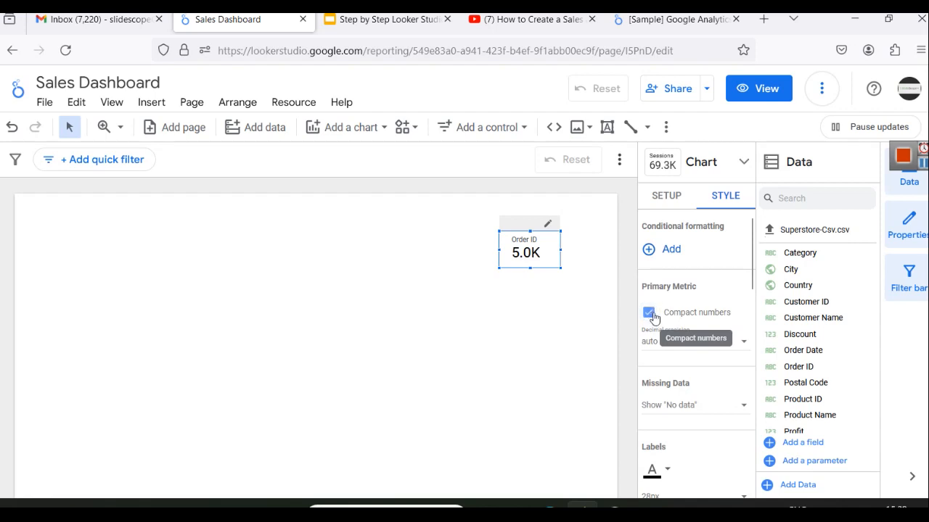
left_click(649, 313)
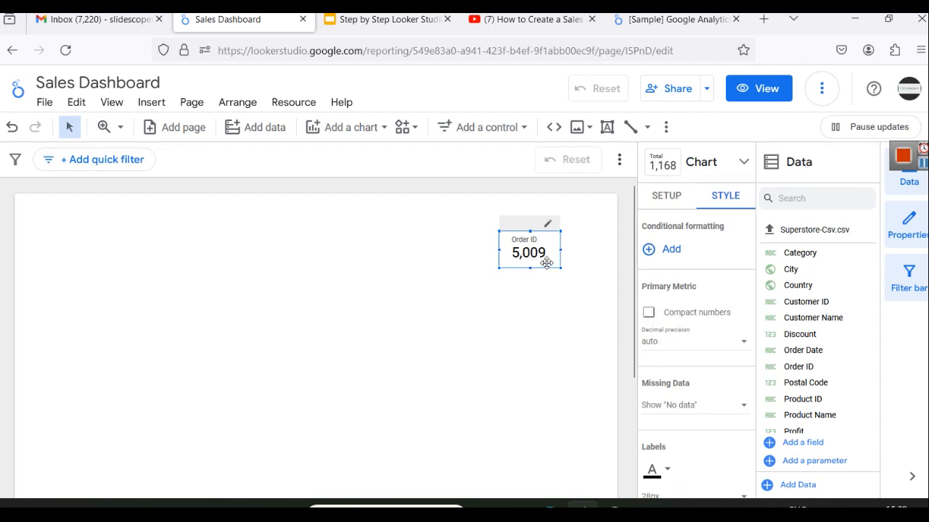
Examine the decimal precision and missing data choices in the scorecard's style settings without changing them.
scroll(692, 341, "down", 1)
scroll(692, 341, "down", 2)
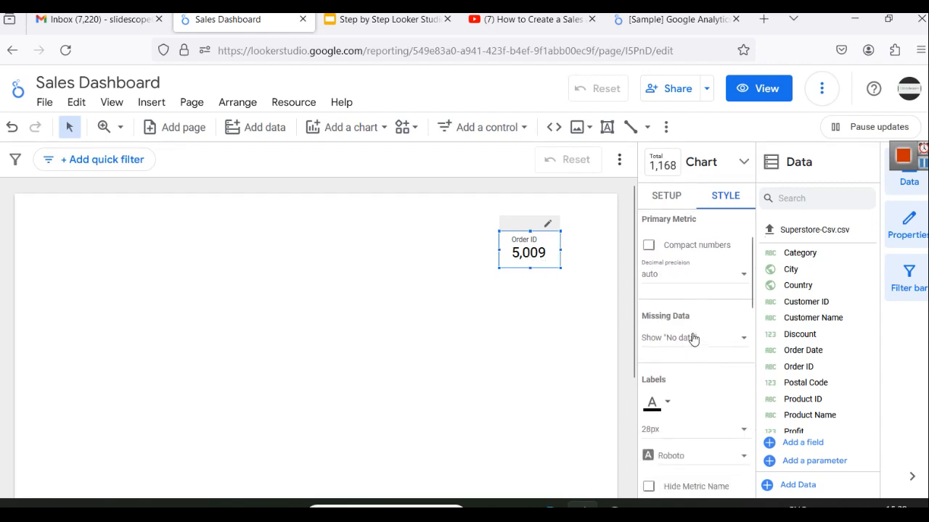
left_click(658, 275)
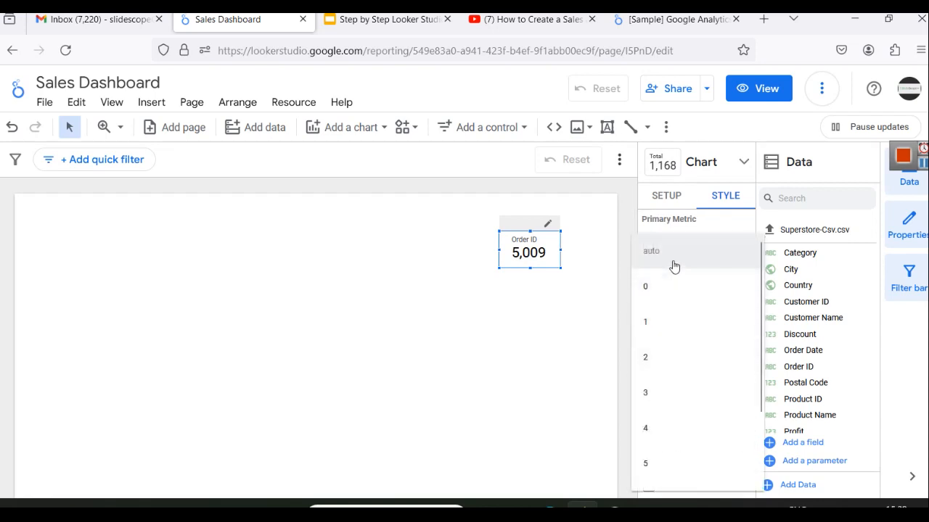
left_click(593, 326)
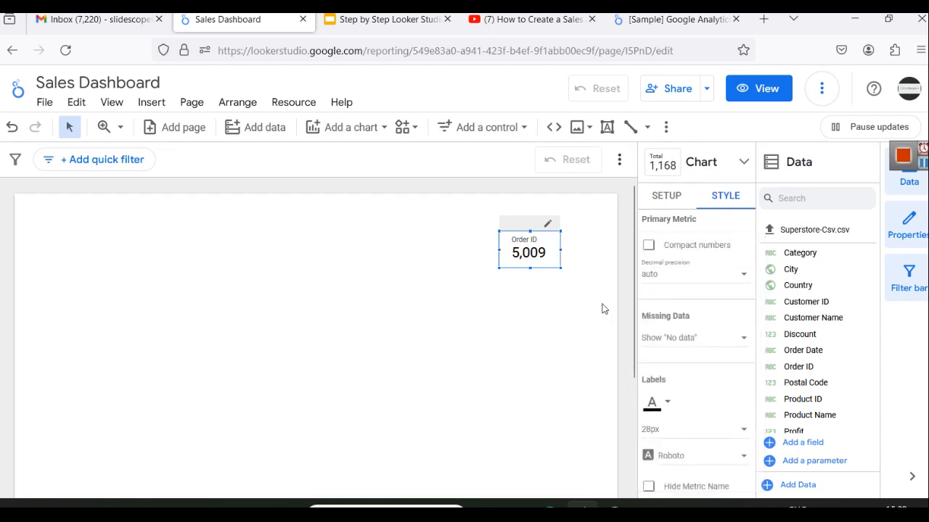
left_click(699, 344)
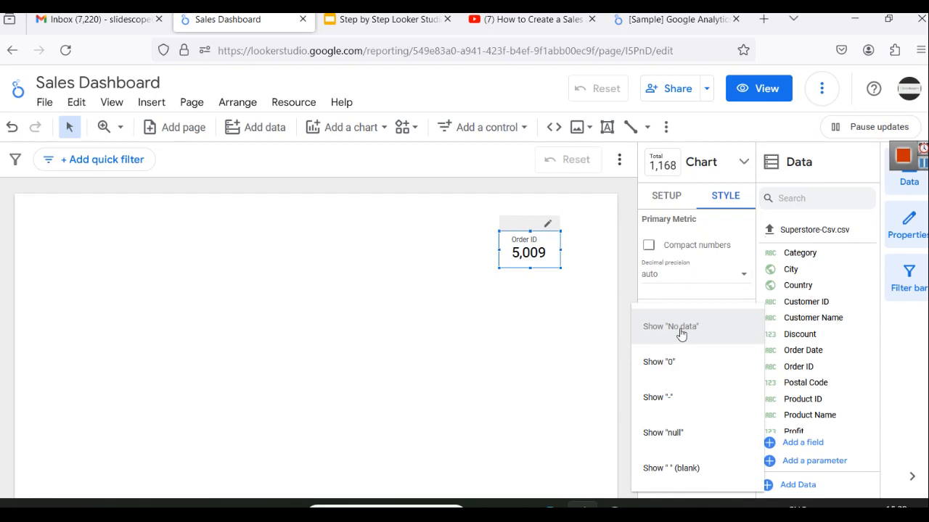
left_click(614, 323)
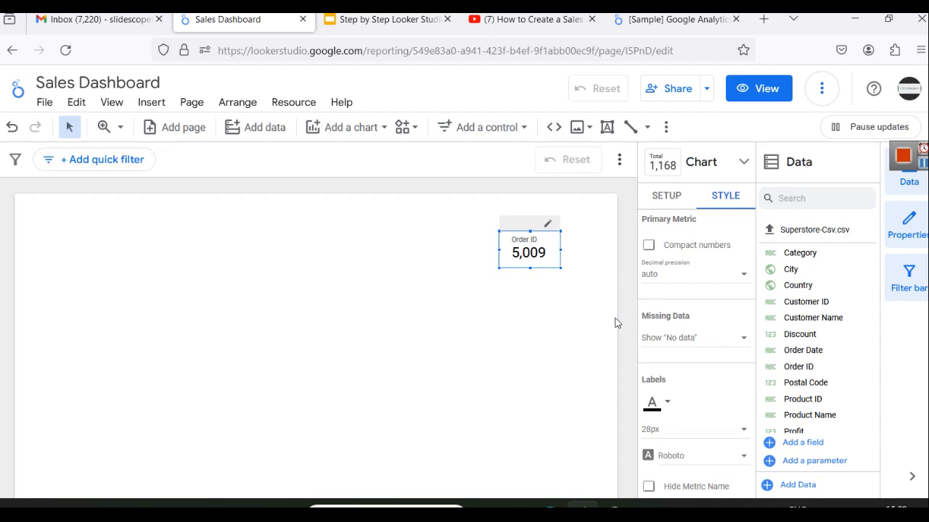
Change the scorecard's label font color to the blue theme color.
scroll(660, 349, "down", 2)
left_click(665, 343)
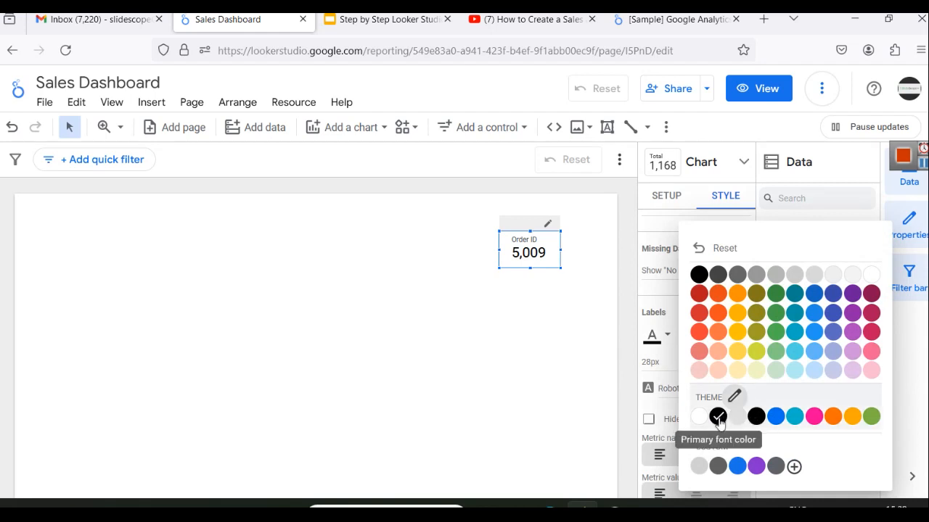
left_click(774, 417)
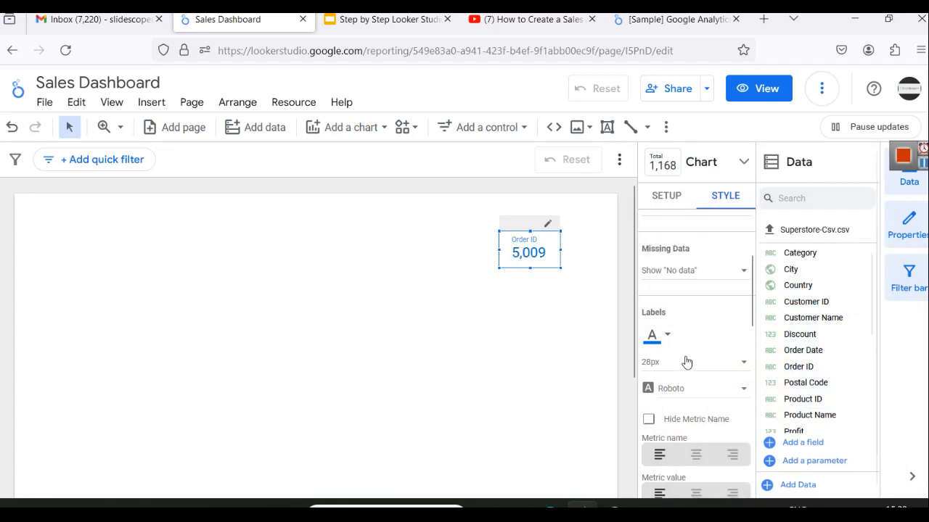
Set the scorecard's label font size to 36px.
scroll(686, 353, "down", 1)
left_click(675, 298)
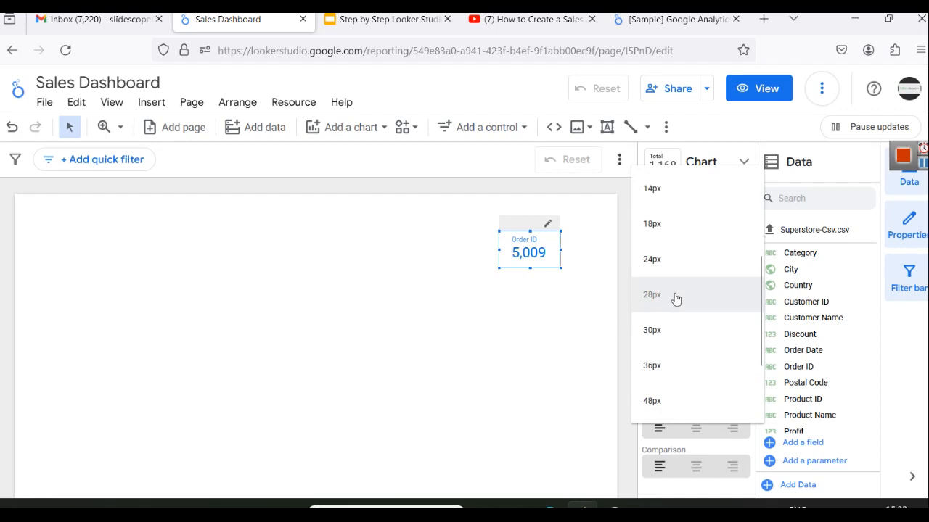
left_click(678, 341)
left_click(678, 297)
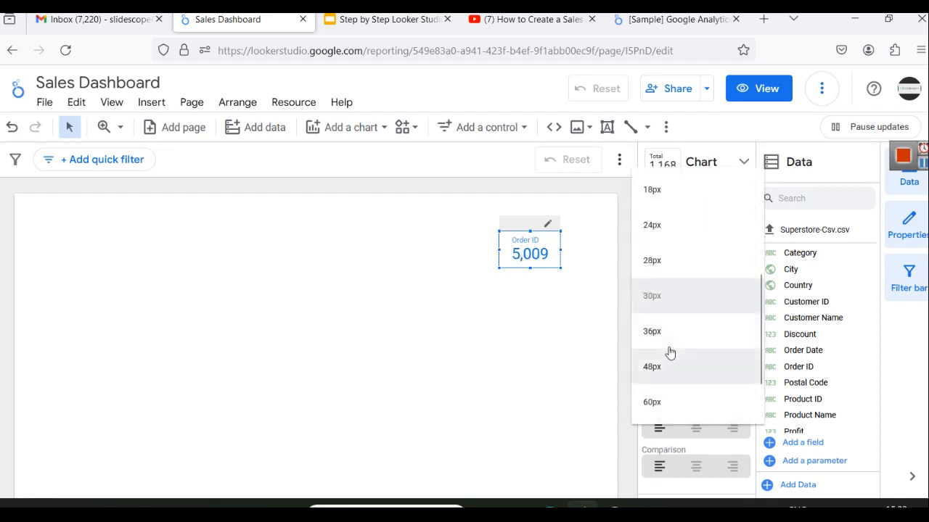
left_click(667, 337)
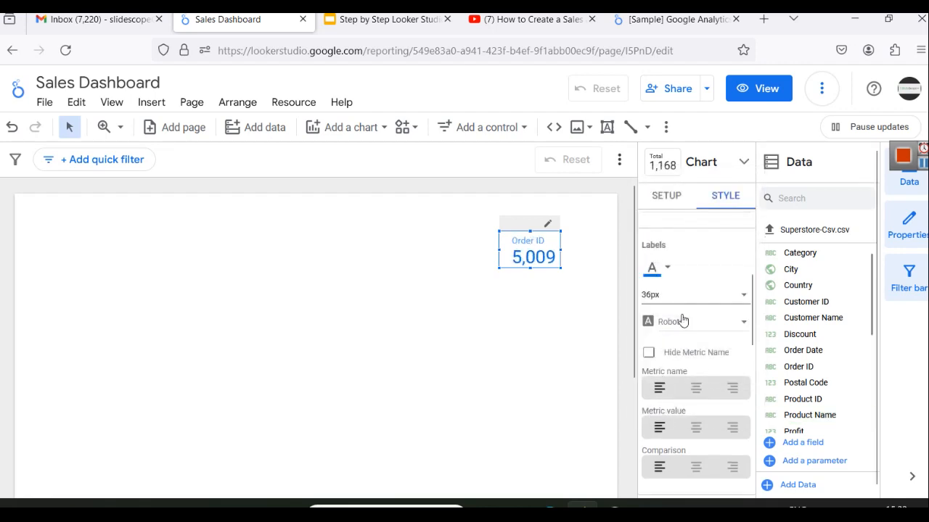
left_click(723, 296)
left_click(594, 331)
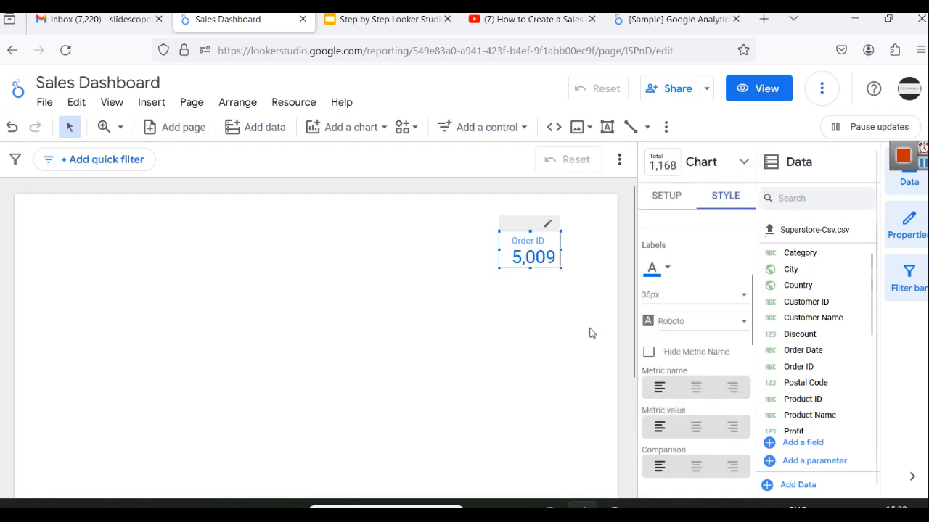
Try the Syncopate font for the scorecard's labels and switch back to Roboto.
left_click(685, 327)
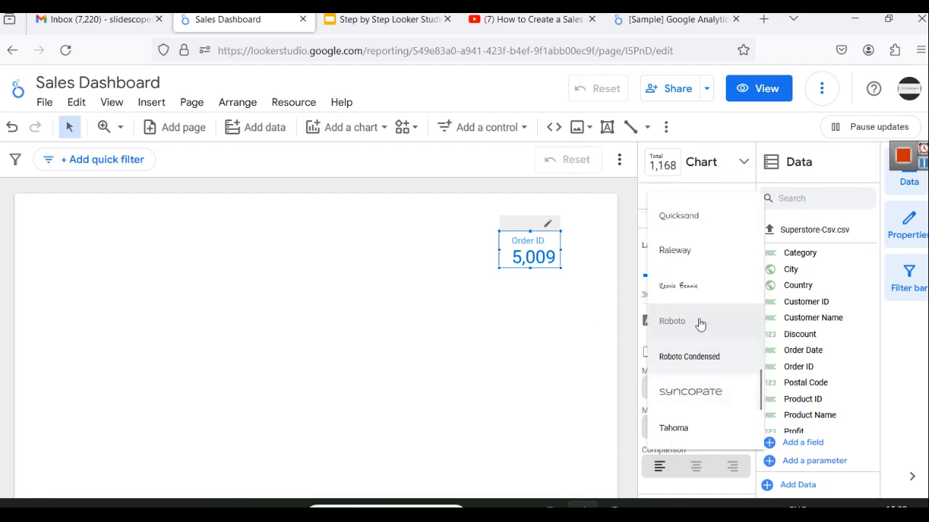
left_click(700, 404)
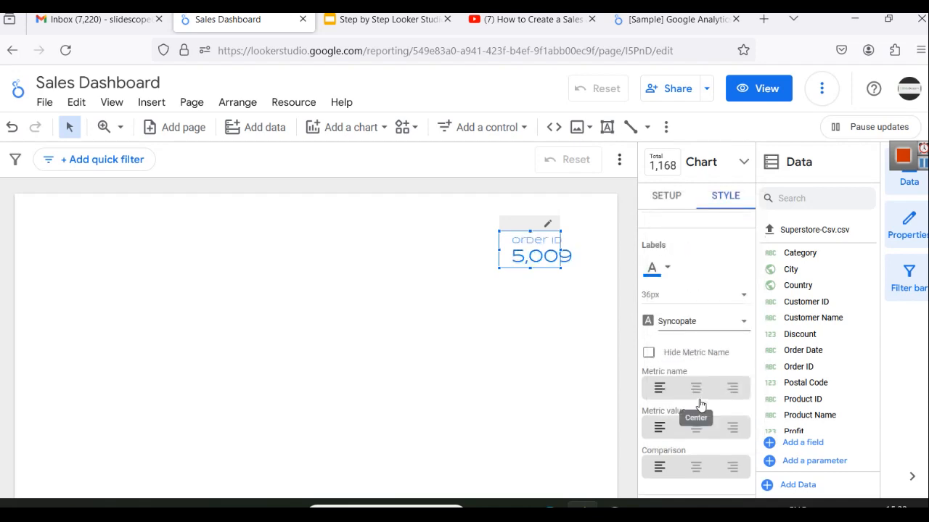
left_click(686, 326)
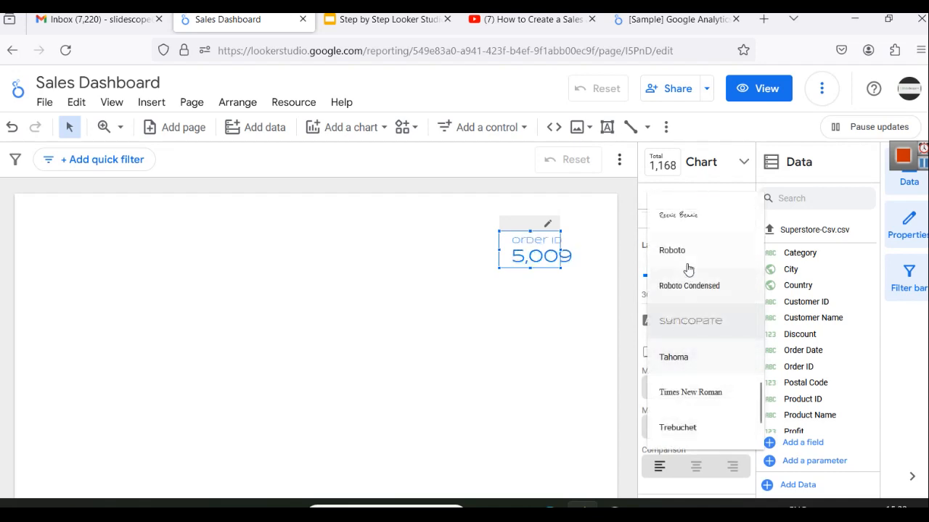
left_click(687, 256)
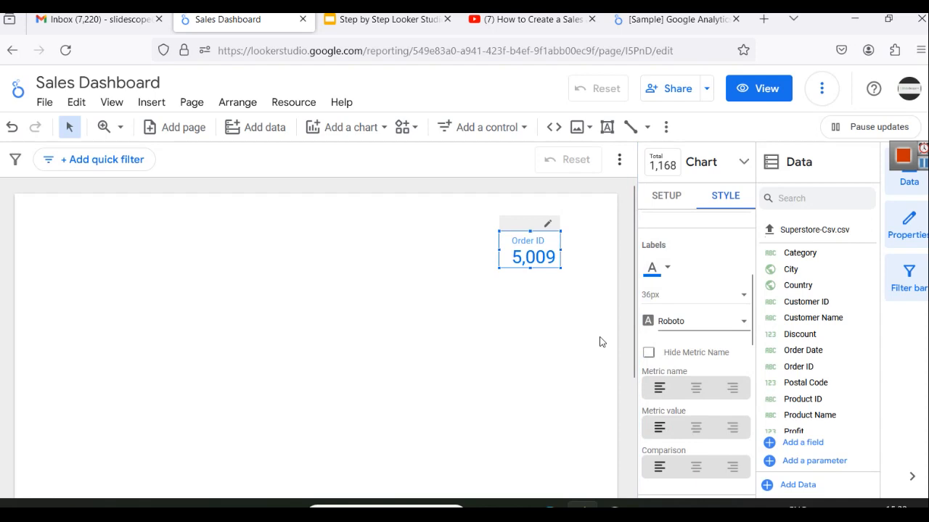
Try the center and right alignments for the scorecard's metric name and settle on center.
left_click(696, 389)
left_click(733, 389)
left_click(694, 387)
Hide the scorecard's metric name and center its metric value.
scroll(656, 320, "down", 2)
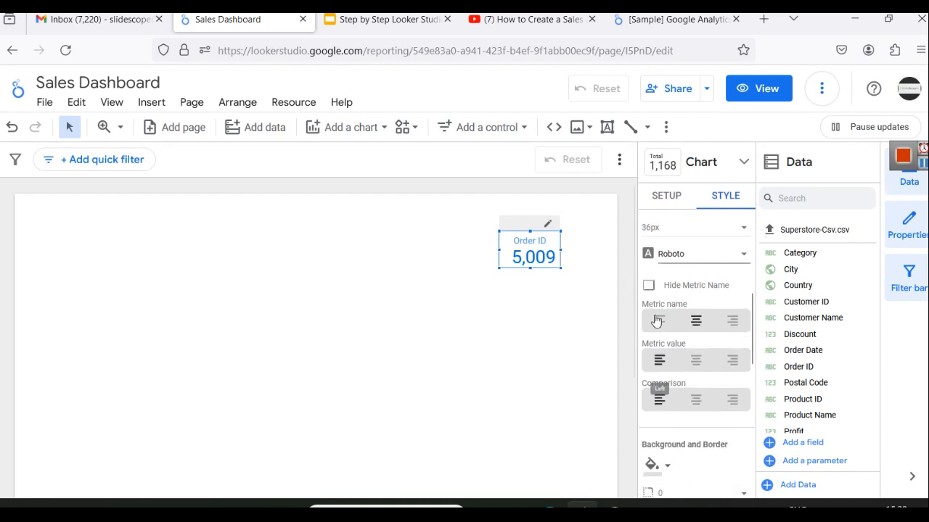
left_click(647, 287)
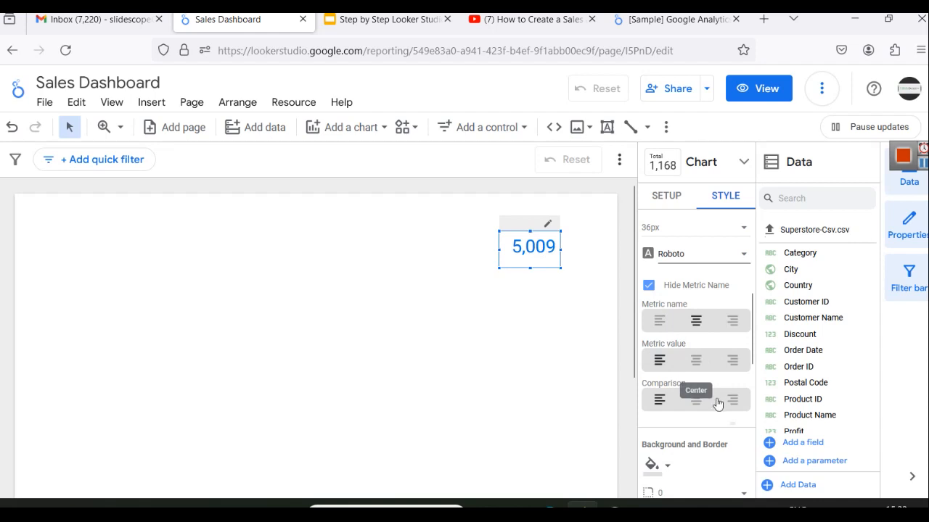
left_click(696, 361)
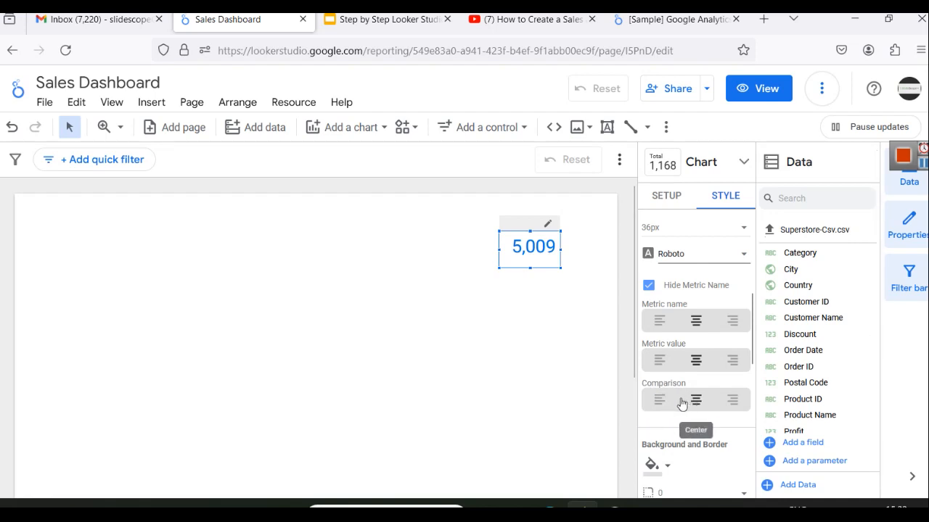
Consult the Power BI sample dashboard in the YouTube video and fill the scorecard's background with a medium blue.
scroll(700, 379, "down", 2)
scroll(700, 377, "down", 4)
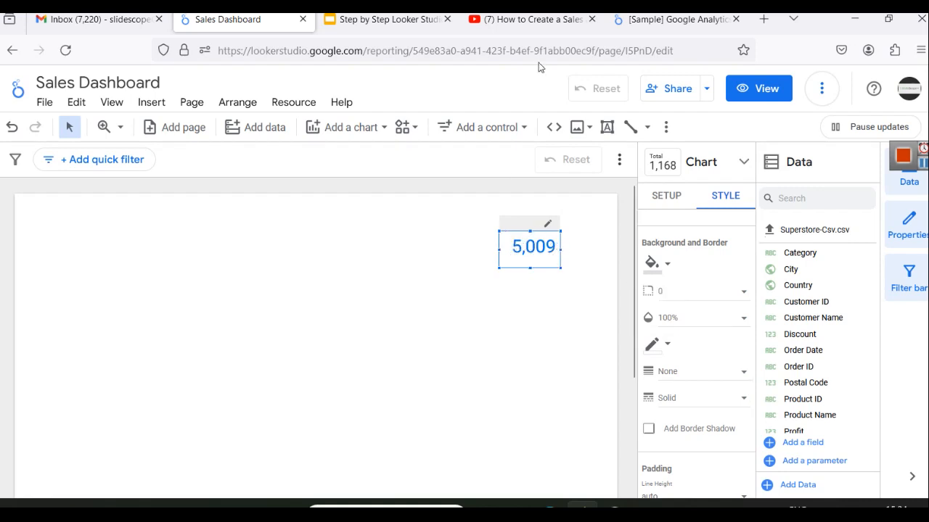
left_click(544, 22)
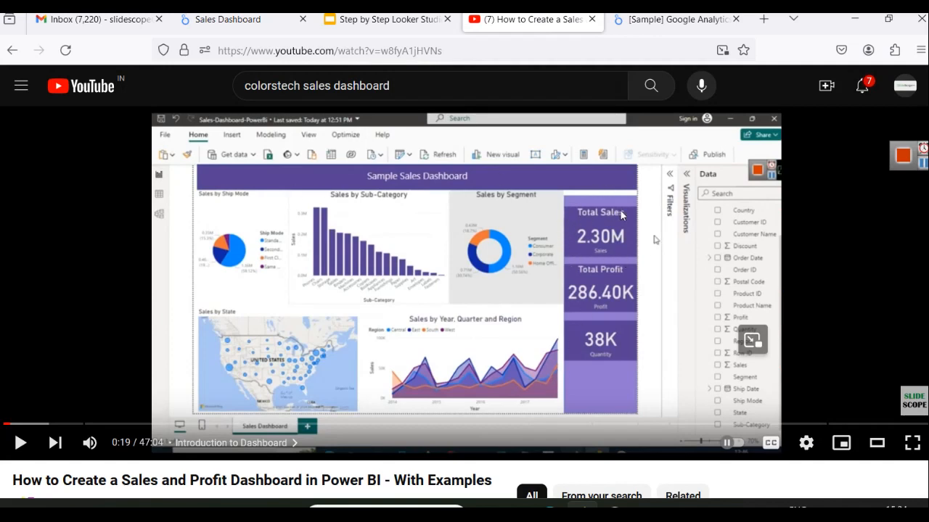
left_click(270, 24)
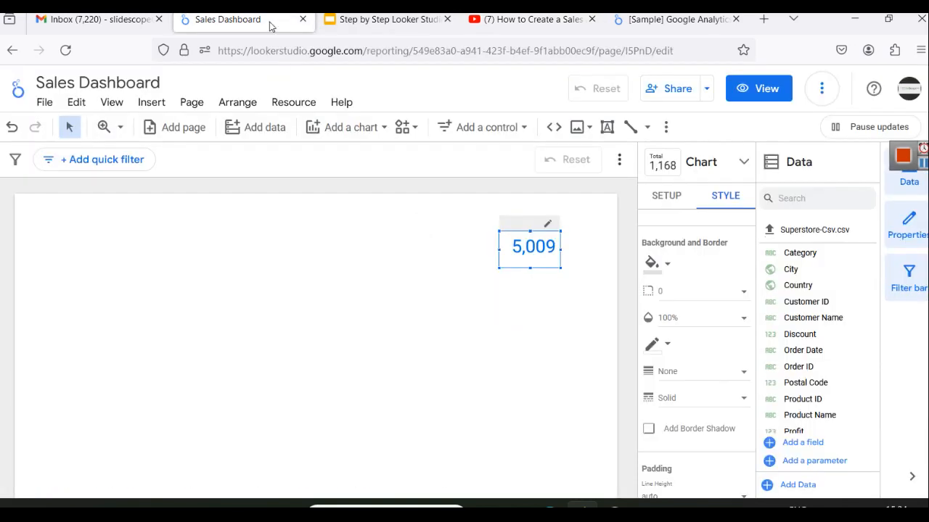
left_click(661, 265)
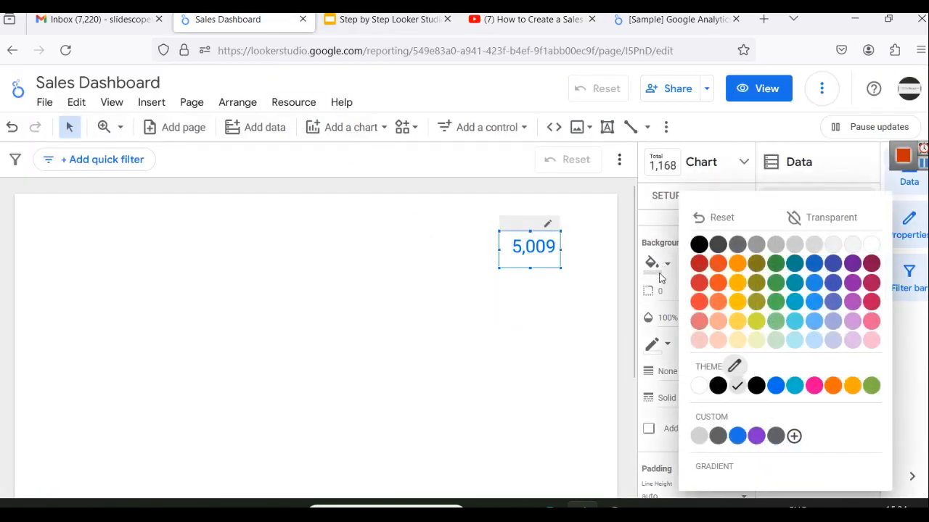
left_click(814, 284)
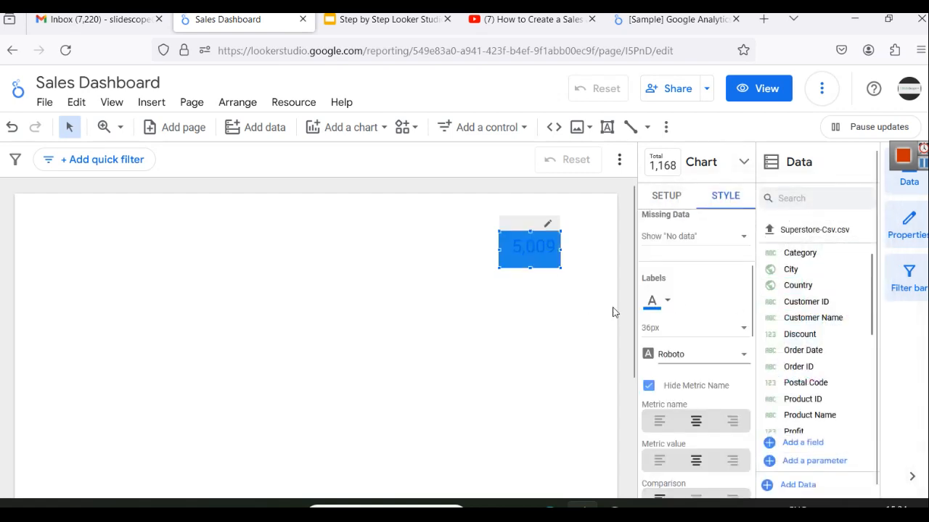
Try a pale blue for the scorecard's label font color and settle on a very light gray.
scroll(701, 321, "up", 3)
scroll(695, 324, "down", 2)
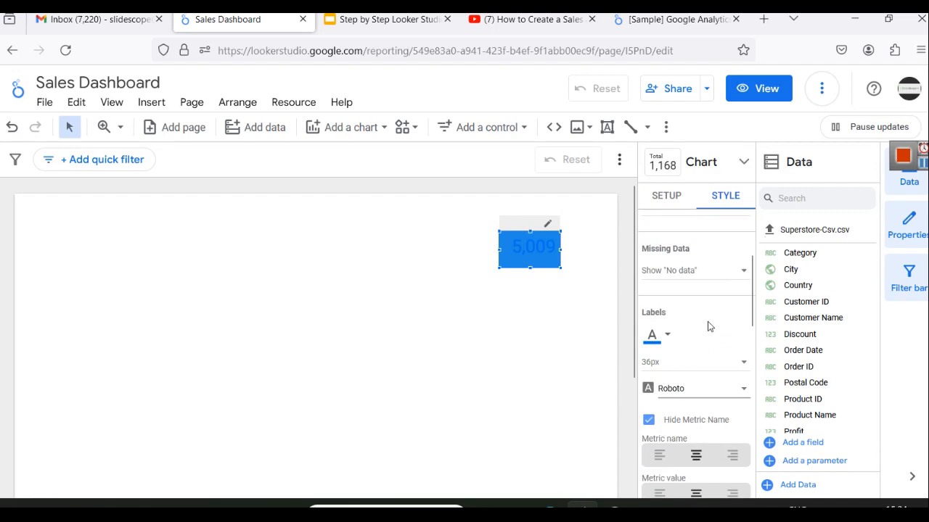
left_click(653, 338)
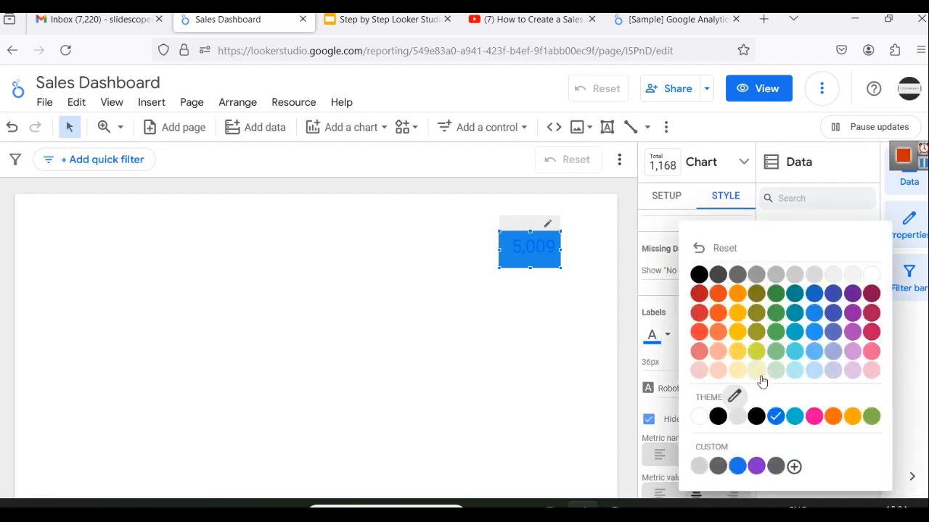
left_click(812, 373)
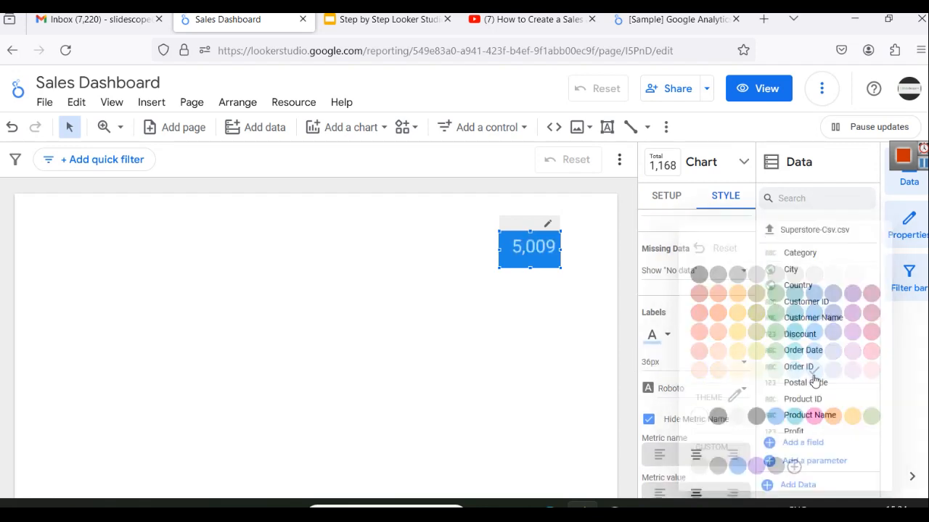
left_click(668, 339)
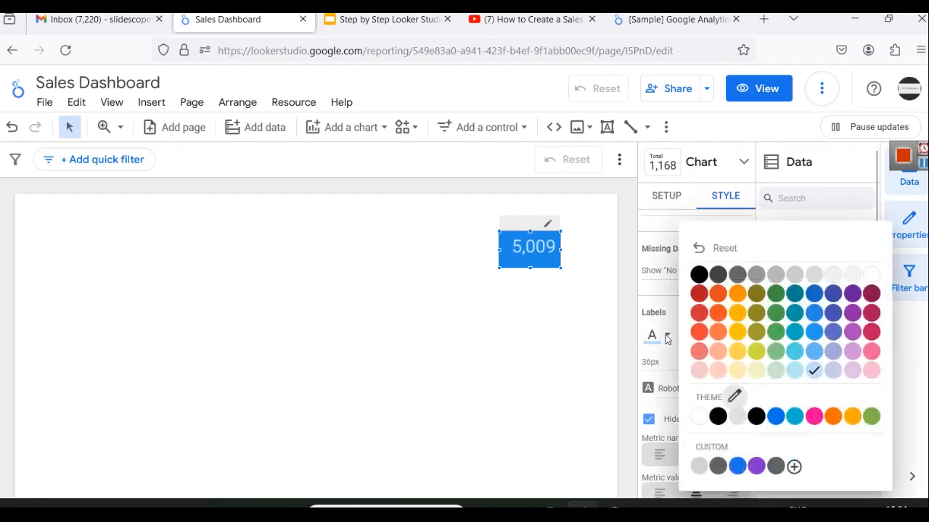
left_click(832, 276)
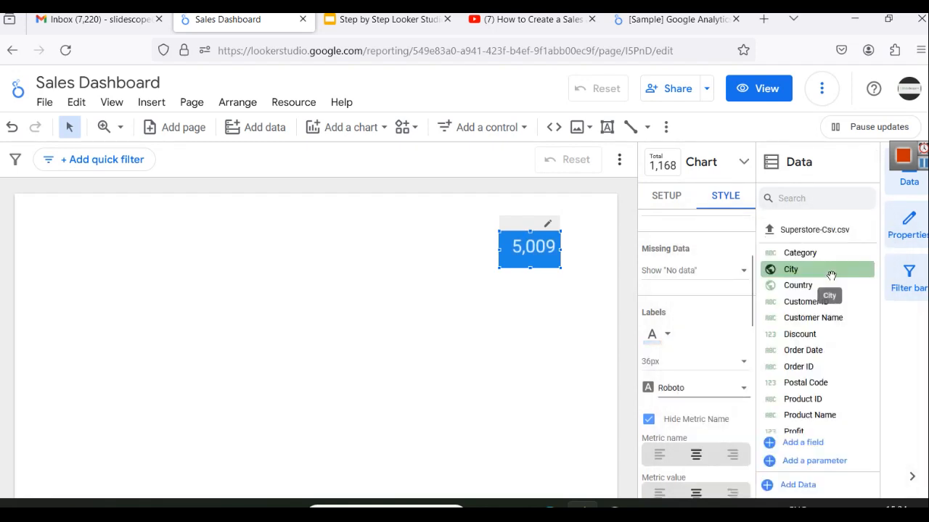
Widen the scorecard slightly on its right side so the number has room around it.
left_click(559, 297)
left_click(539, 258)
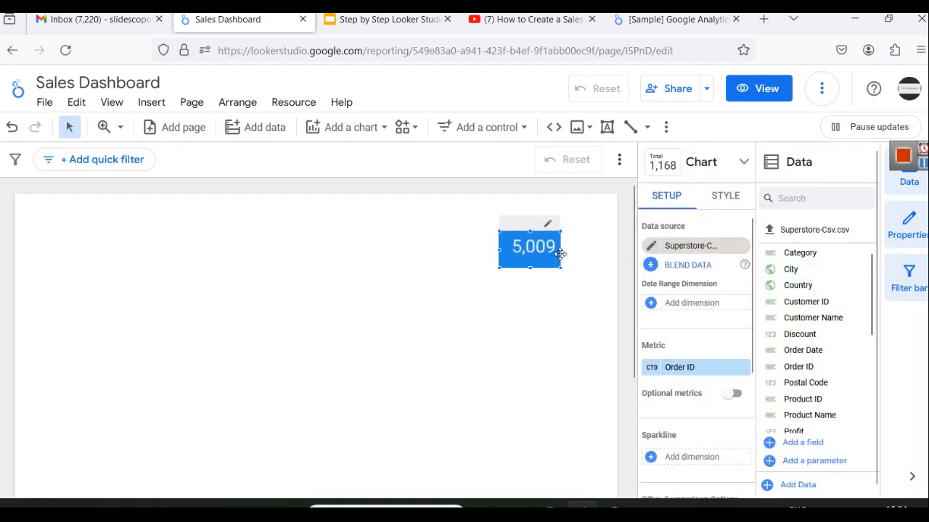
left_click_drag(562, 256, 574, 258)
left_click(560, 313)
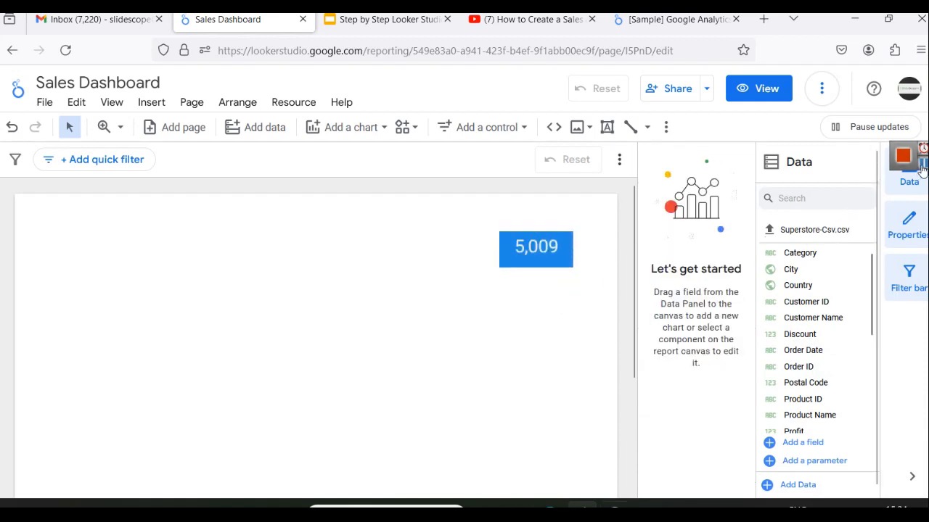
Reduce the scorecard's height to fit closely around the number and shift it slightly down the page.
left_click(526, 266)
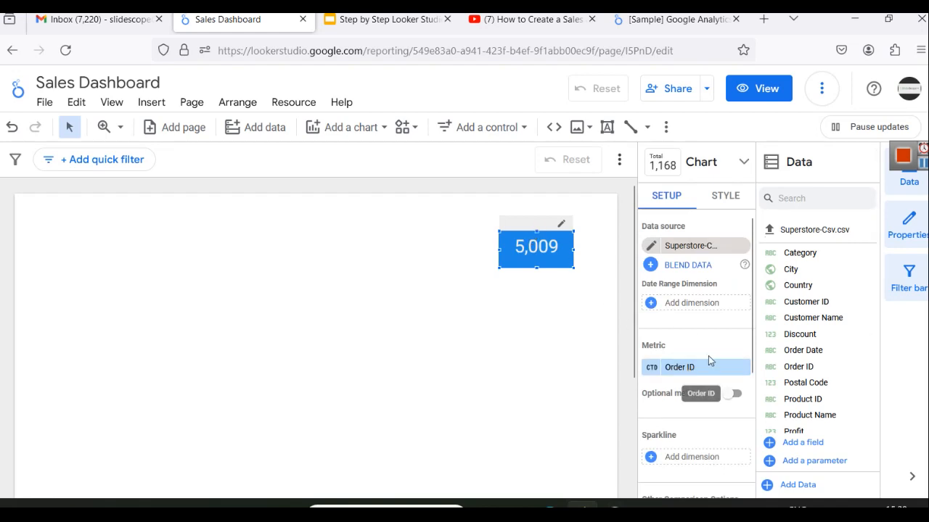
left_click(714, 196)
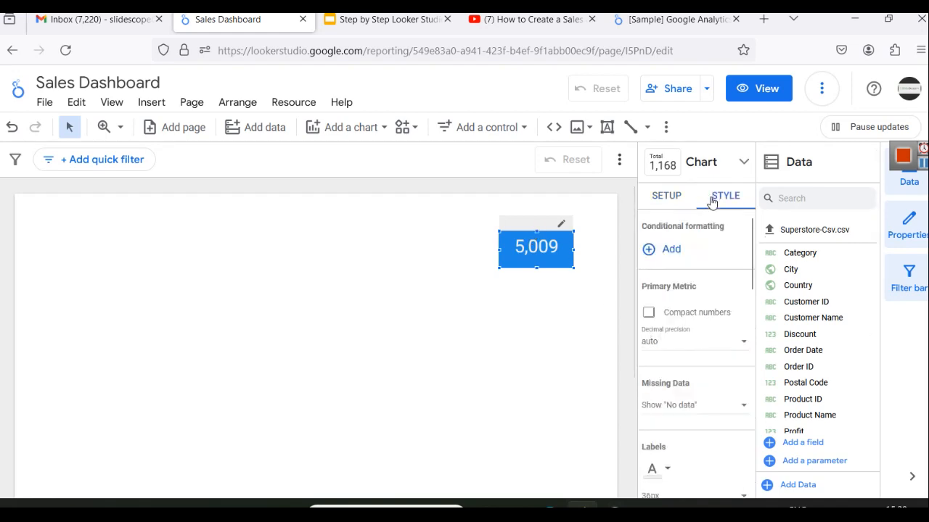
scroll(696, 333, "down", 2)
scroll(683, 322, "down", 1)
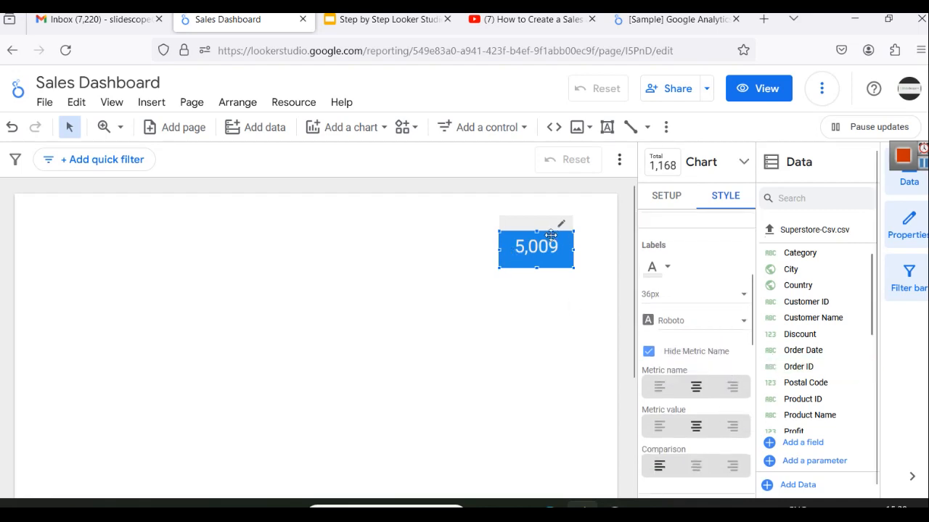
left_click_drag(536, 232, 535, 219)
mouse_move(537, 268)
left_mouse_down()
mouse_move(537, 246)
mouse_move(544, 267)
left_mouse_up()
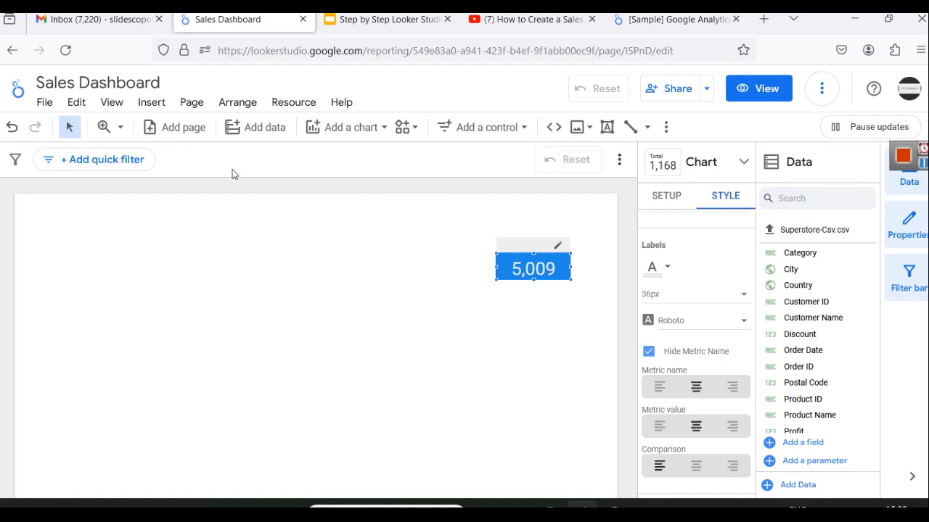
Insert a text box over the scorecard reading "Count of Orders".
left_click(161, 103)
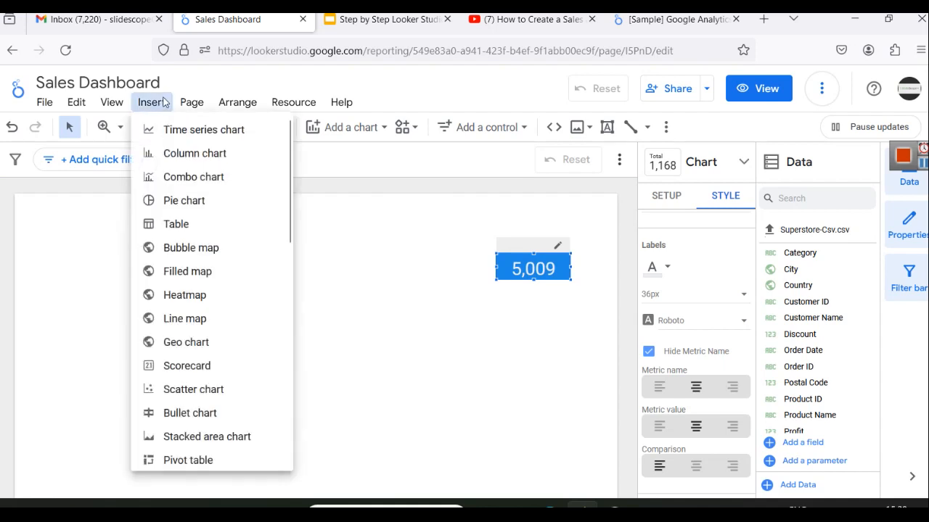
scroll(217, 363, "down", 4)
scroll(211, 351, "down", 4)
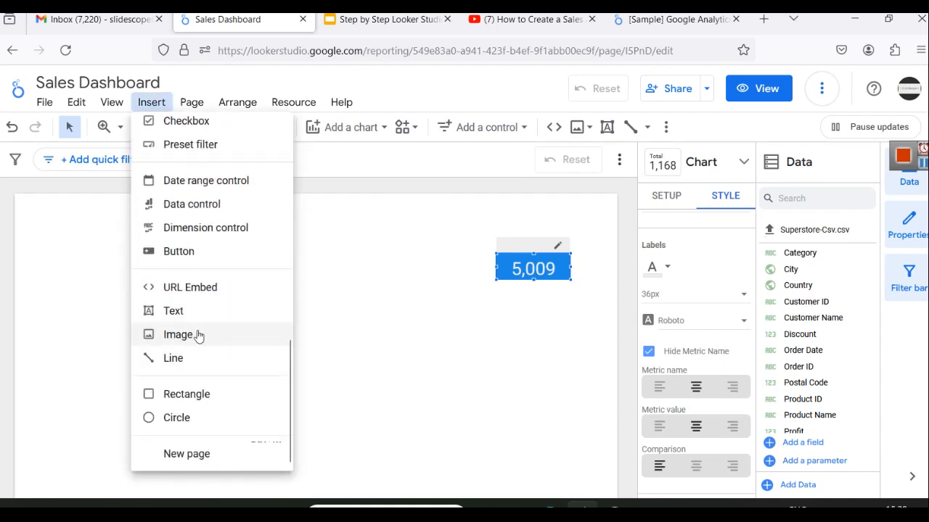
left_click(163, 310)
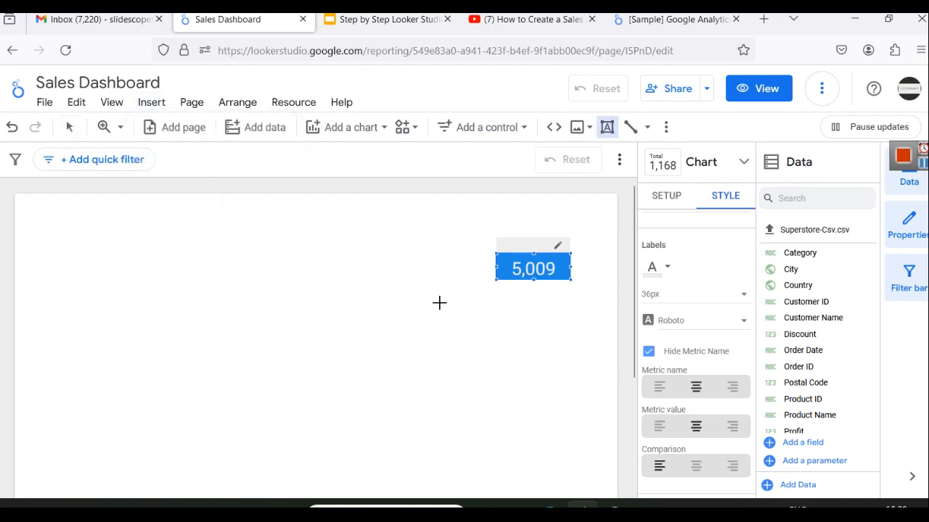
left_click(515, 255)
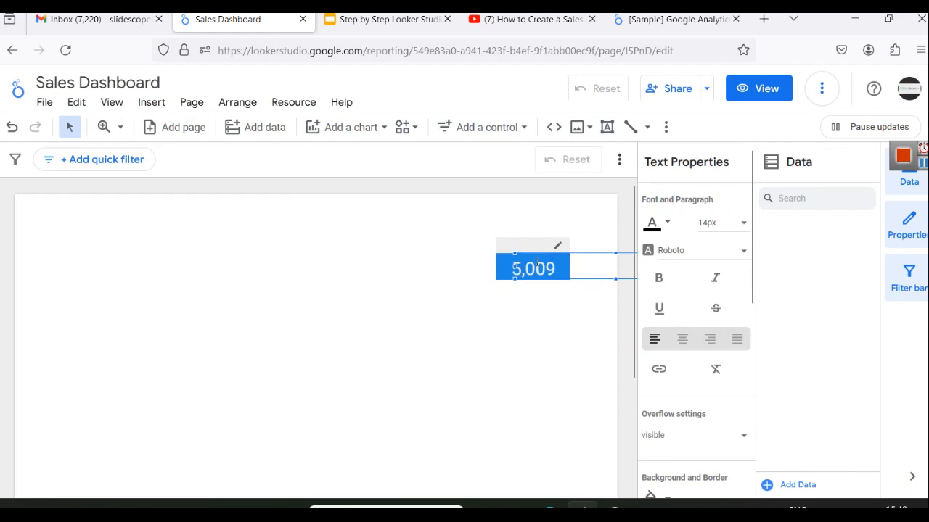
type("Count of Orders")
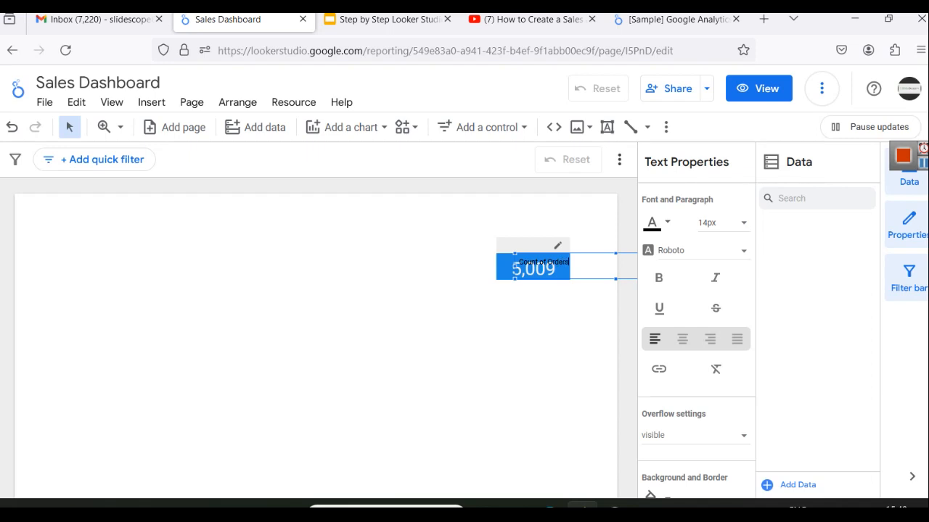
Move the "Count of Orders" text box slightly up and left so its text sits above the scorecard's number.
key("ctrl+a")
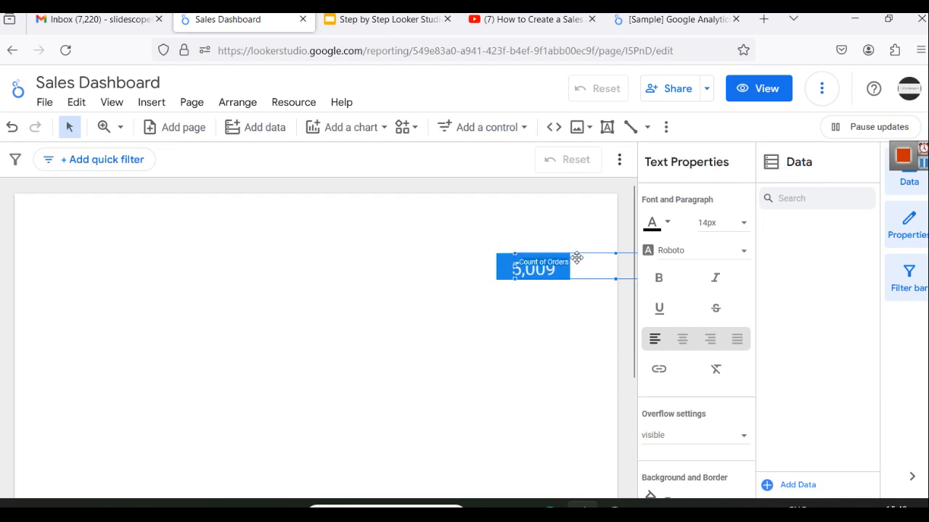
left_click_drag(583, 255, 574, 250)
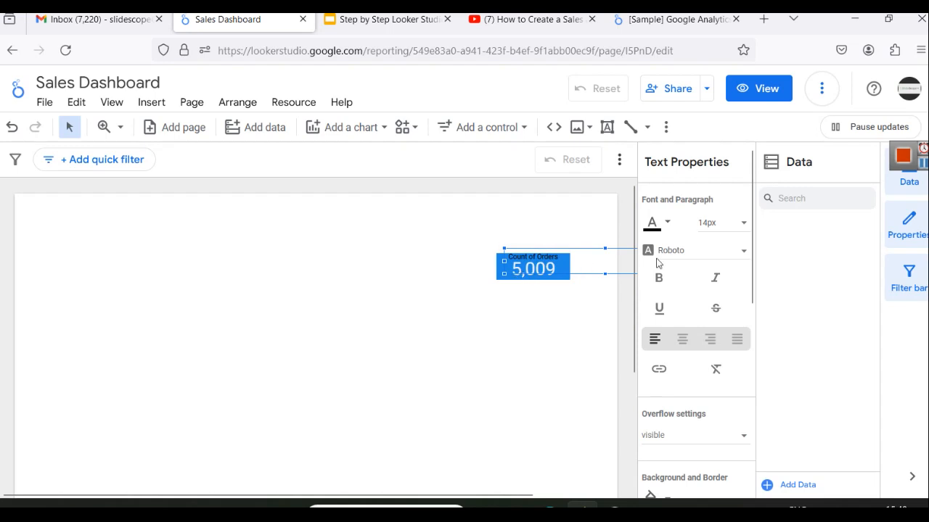
left_click(589, 287)
left_click(542, 255)
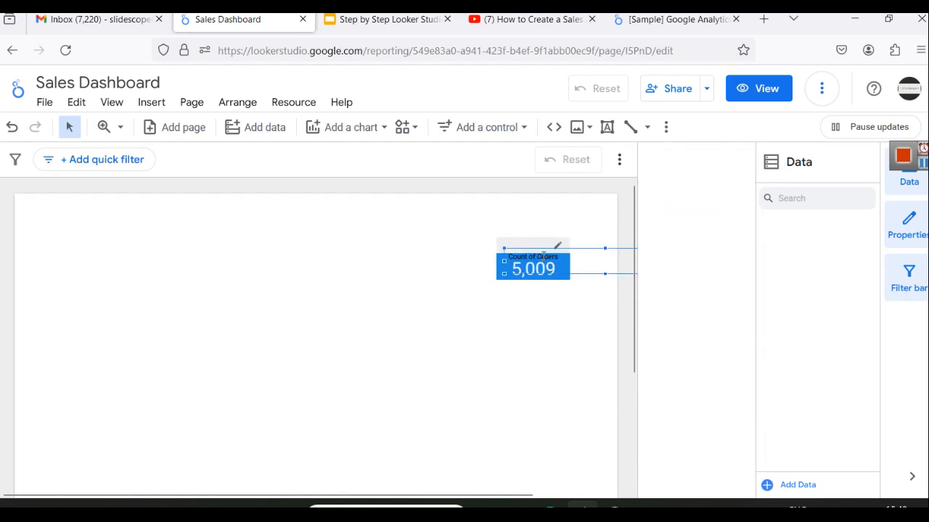
Increase the scorecard's height by extending its lower edge to leave space beneath the number.
left_click(544, 302)
left_click(534, 281)
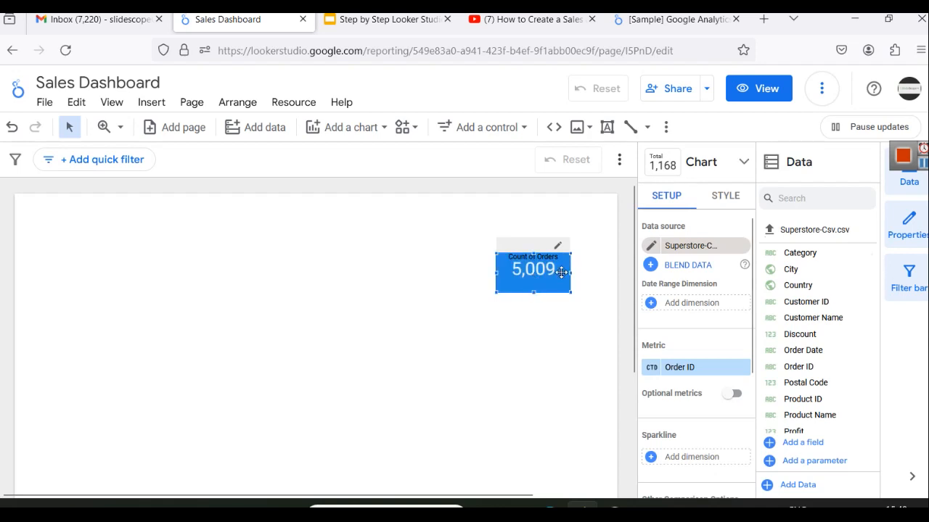
Set the text color of the "Count of Orders" text box to light grey so it matches the scorecard's number.
left_click(560, 272)
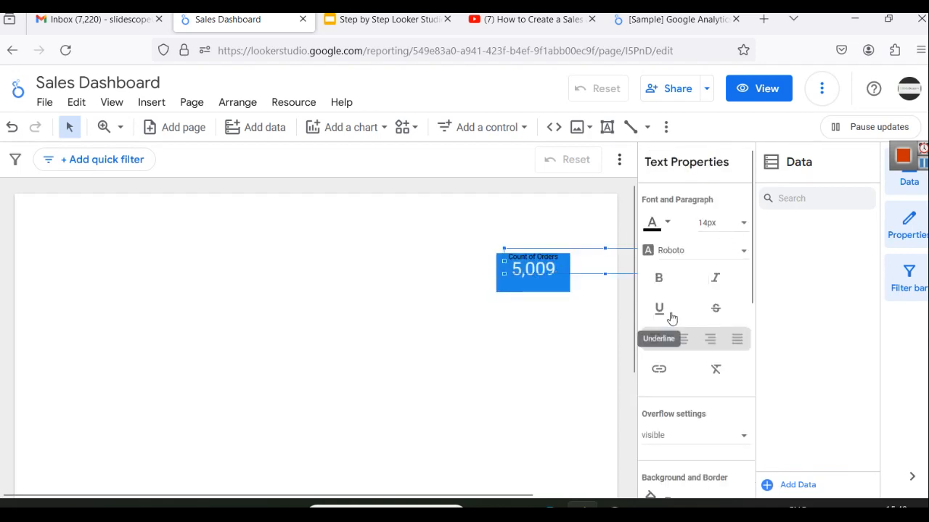
scroll(683, 303, "down", 1)
scroll(683, 303, "down", 4)
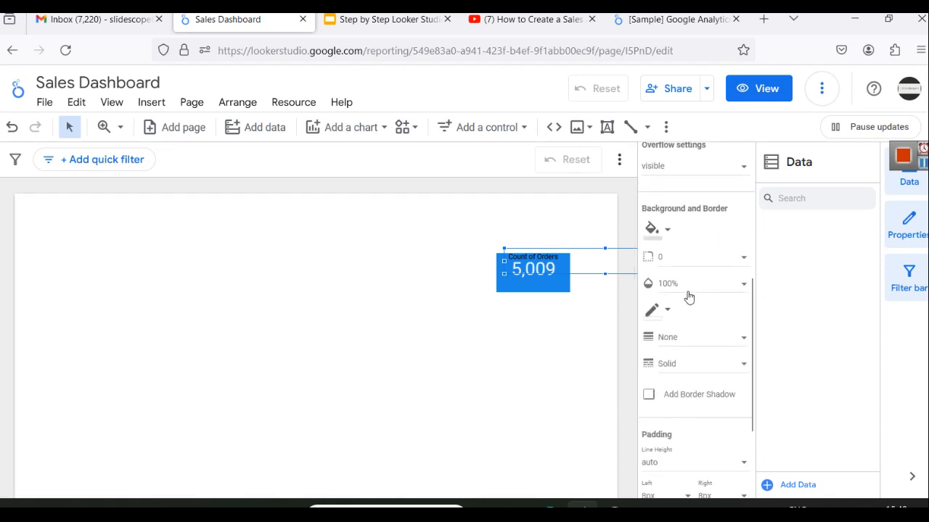
scroll(703, 286, "up", 1)
scroll(718, 222, "up", 3)
left_click(666, 222)
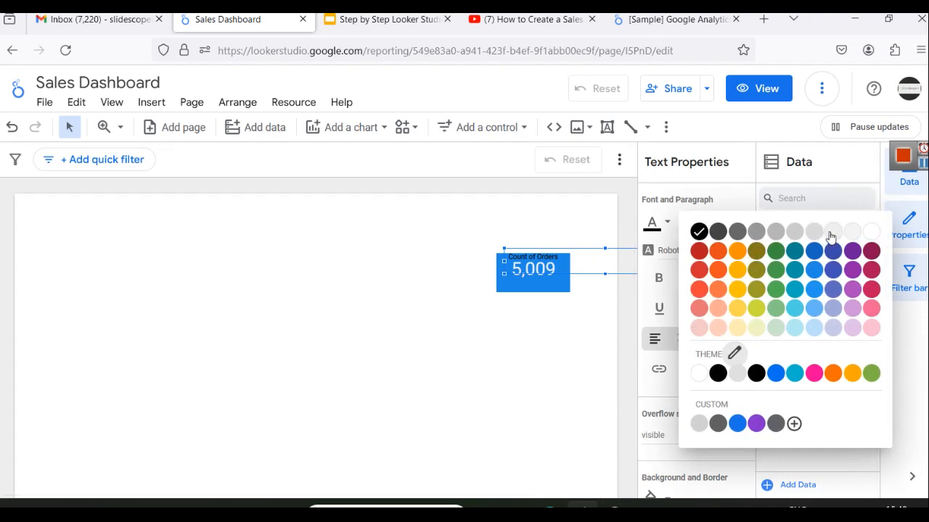
left_click(561, 267)
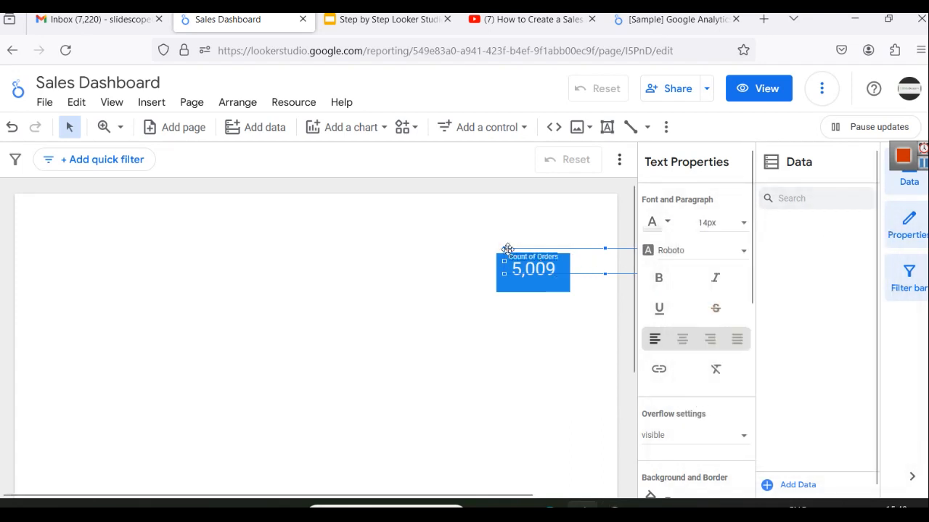
left_click(674, 224)
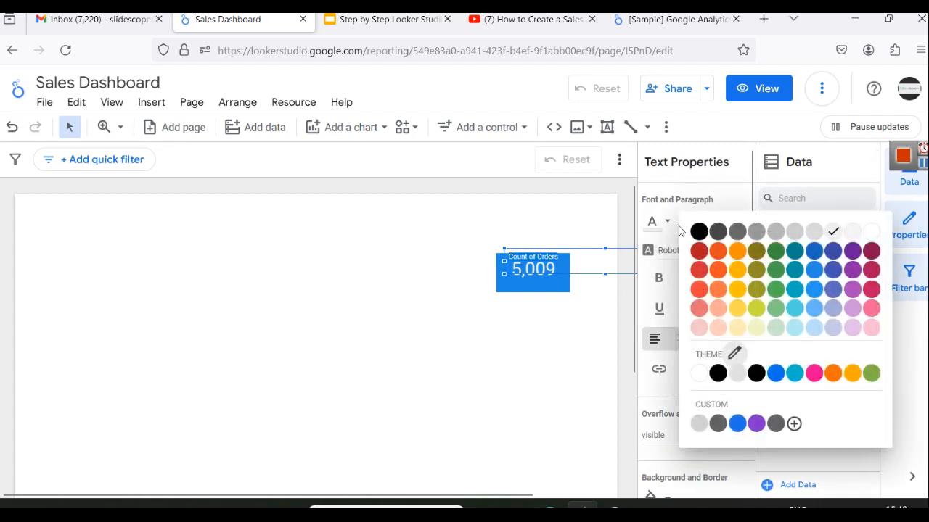
left_click(815, 232)
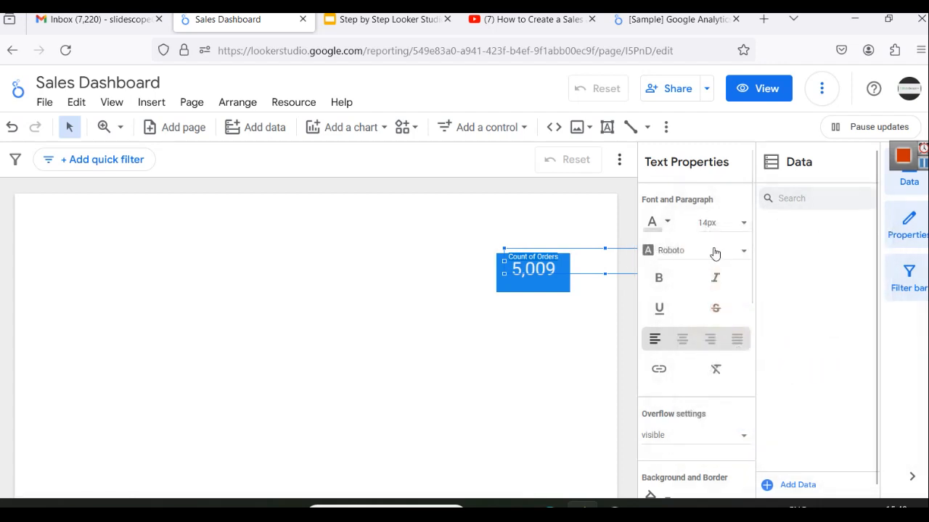
left_click(539, 285)
left_click(544, 334)
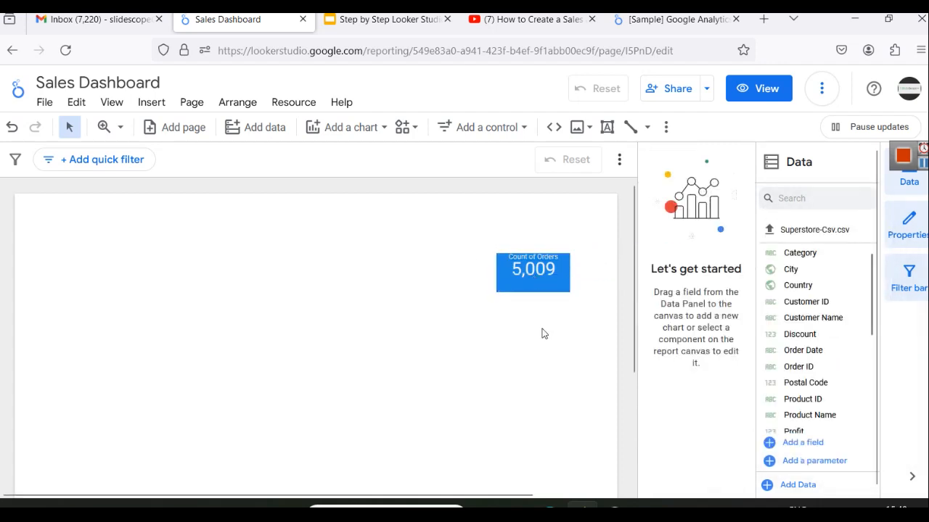
Try shortening the scorecard so its lower edge fits closely beneath the number.
left_click(537, 291)
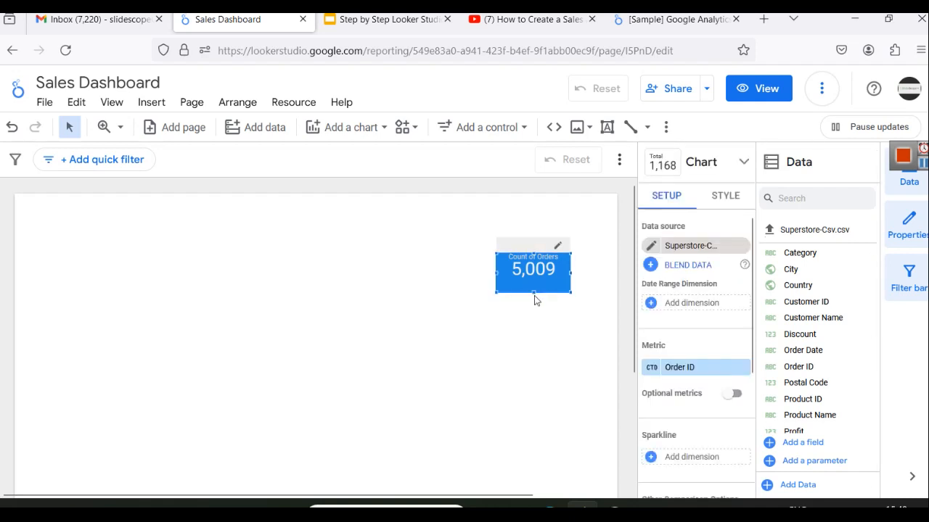
left_click_drag(533, 294, 532, 283)
left_click(538, 310)
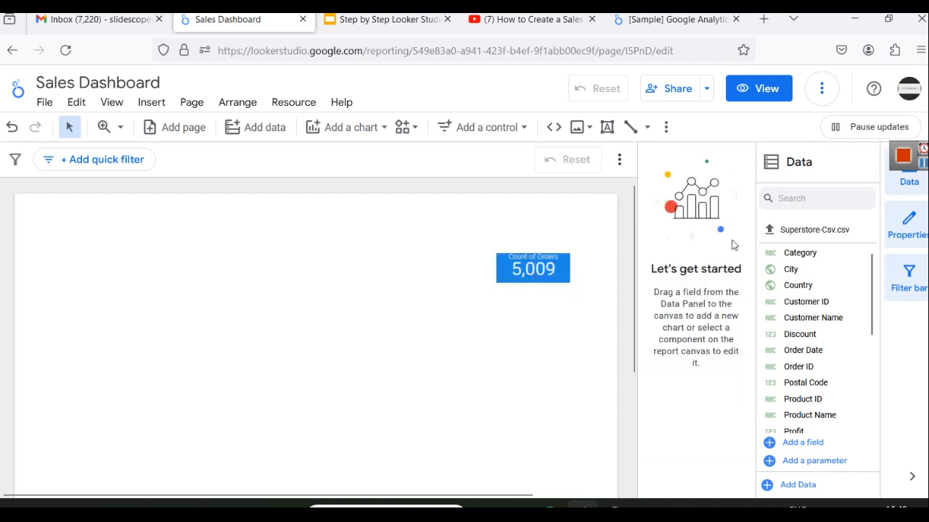
left_click(922, 165)
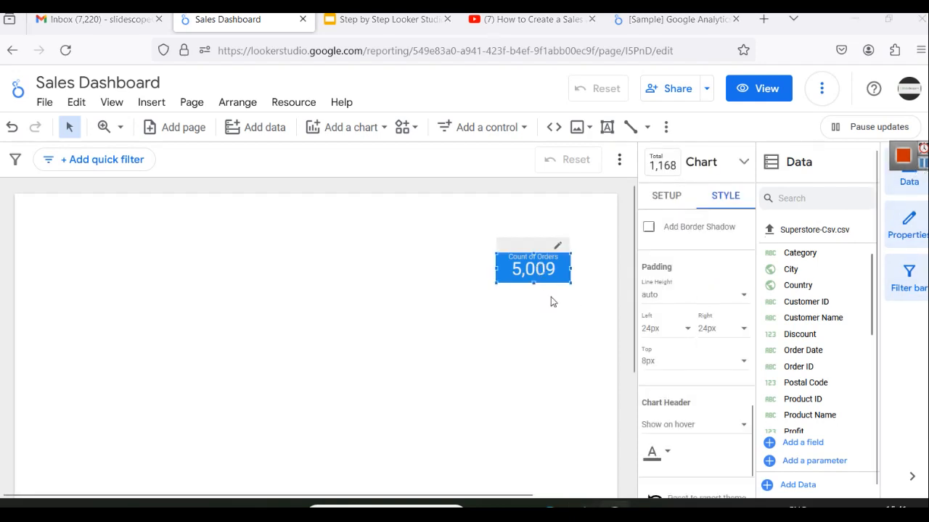
Extend the scorecard's lower edge back down and set its top padding to 24px.
left_click_drag(533, 283, 535, 293)
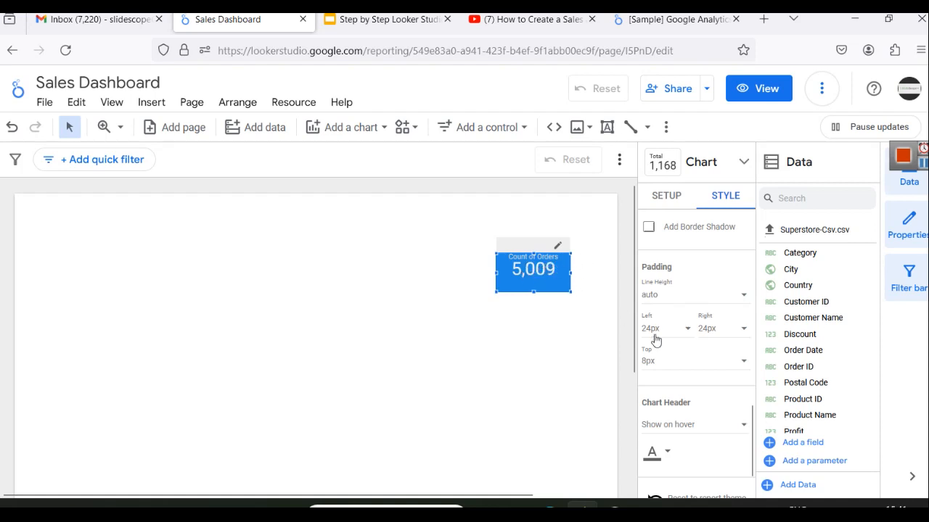
scroll(725, 348, "up", 1)
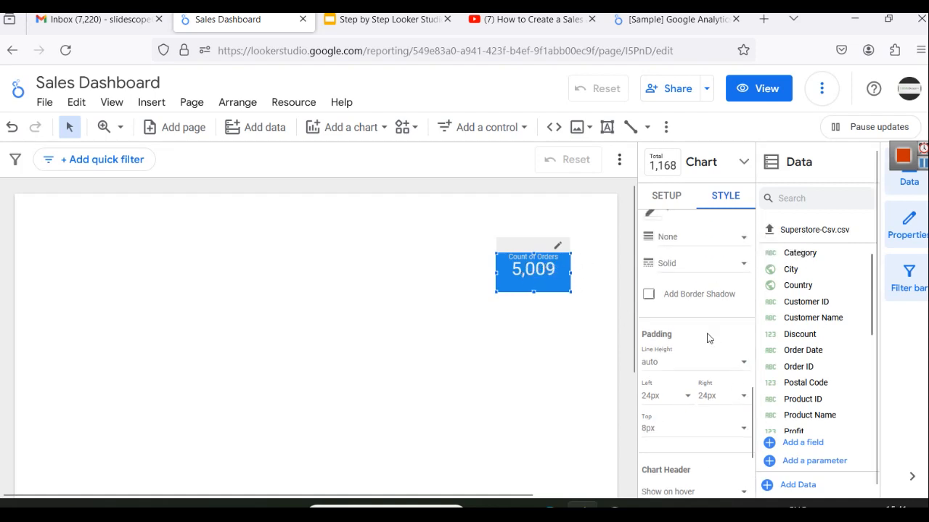
scroll(679, 352, "down", 2)
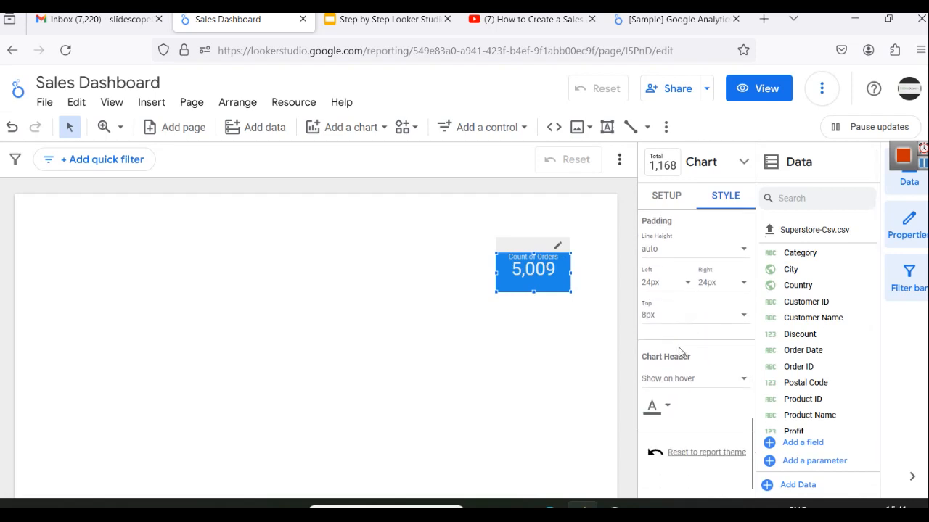
left_click(665, 319)
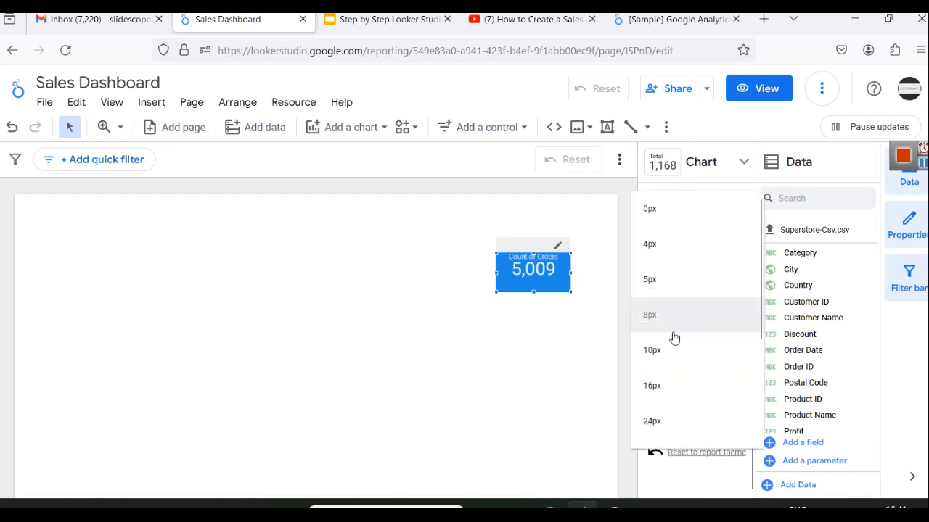
left_click(663, 384)
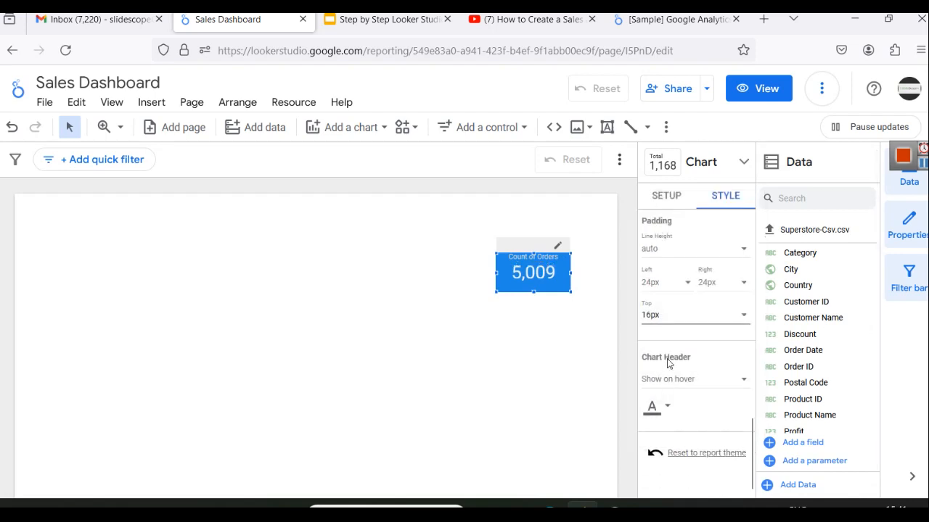
left_click(655, 315)
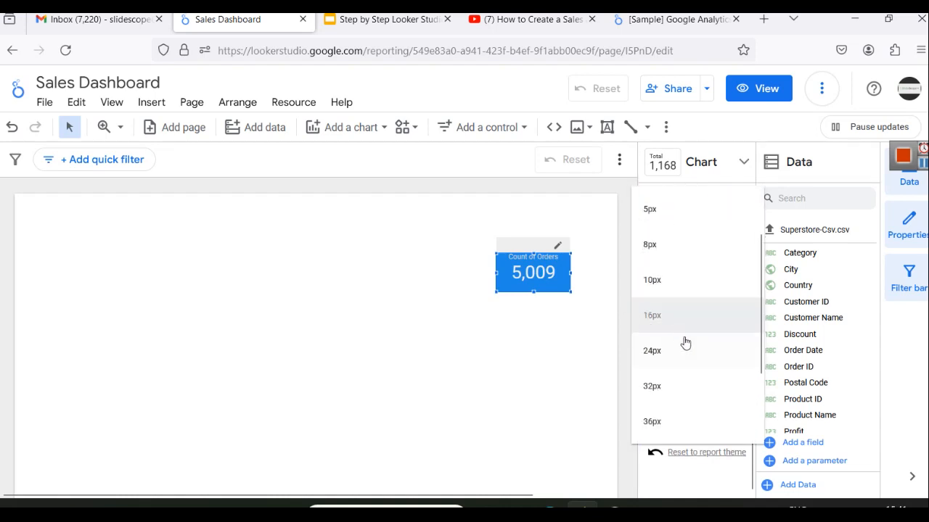
left_click(682, 359)
Lower the top edge of the "Count of Orders" text box slightly and make its text bold.
left_click(547, 262)
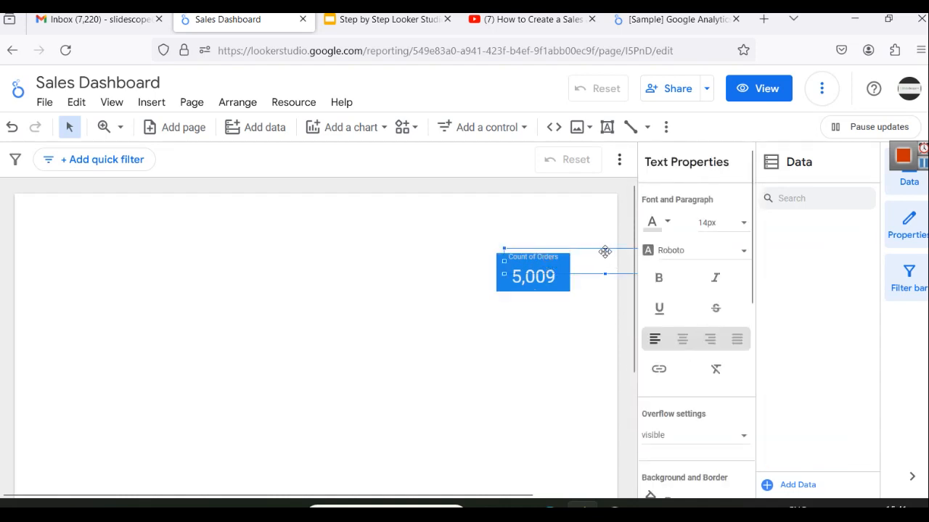
left_click_drag(605, 250, 605, 254)
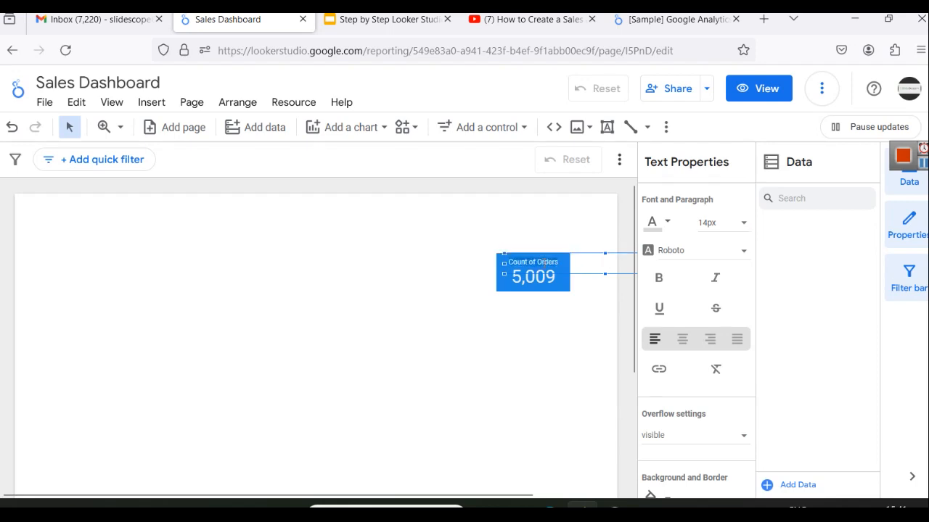
key("ctrl+a")
key("ctrl+b")
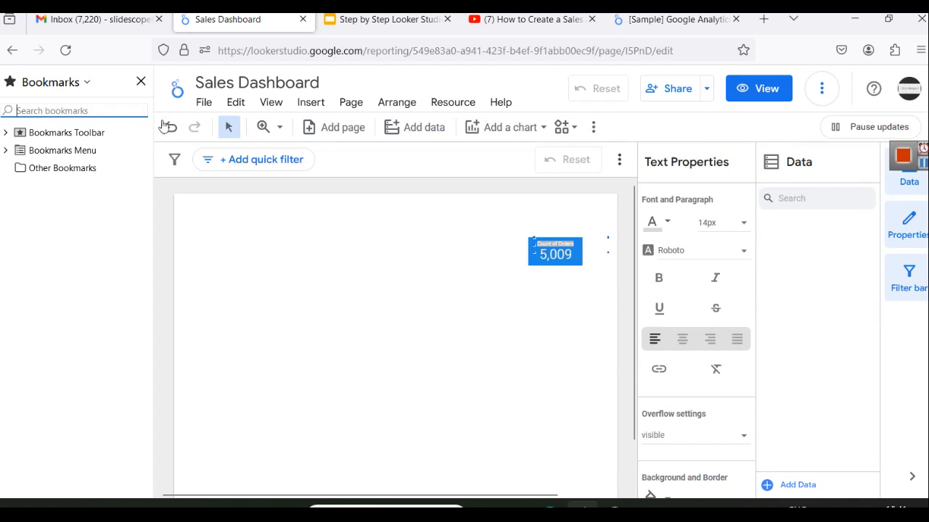
left_click(141, 81)
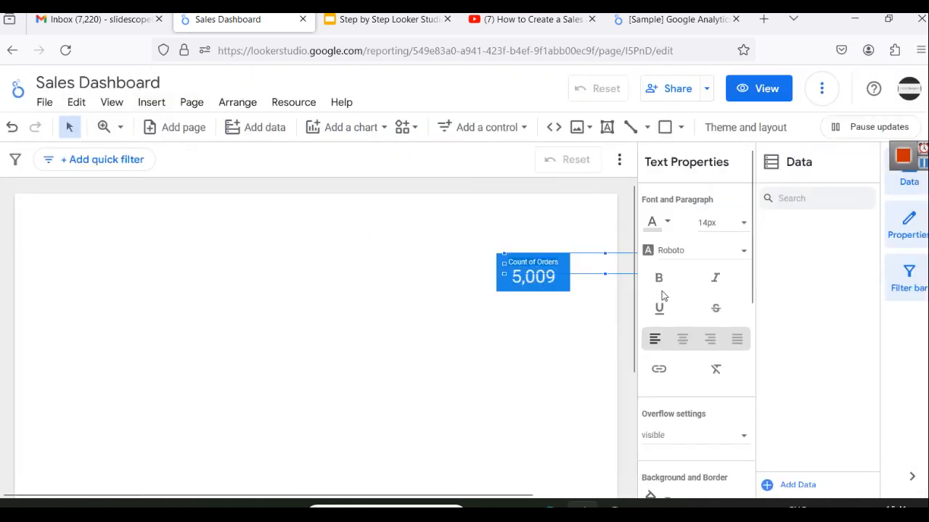
left_click(660, 282)
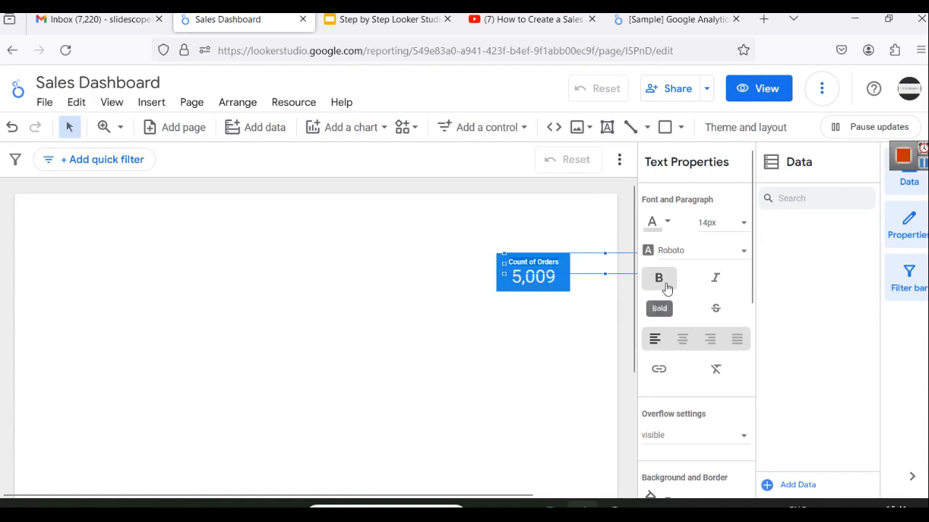
left_click(551, 338)
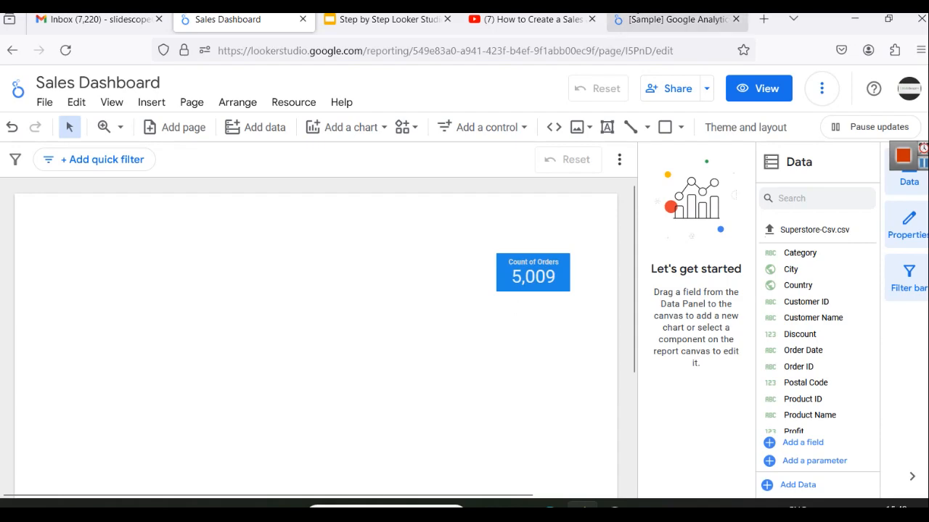
Look at the sample Power BI sales dashboard in the YouTube video and return to the Looker Studio report.
left_click(638, 18)
left_click(558, 20)
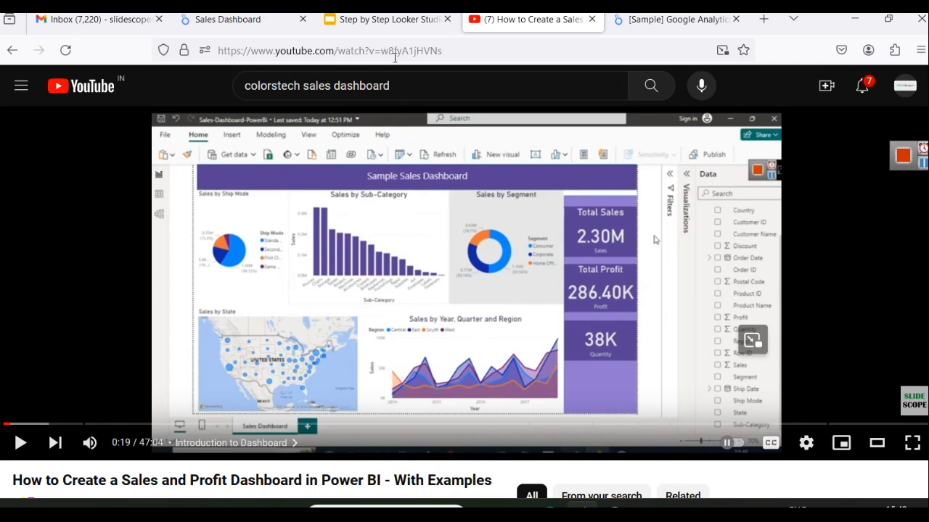
left_click(262, 20)
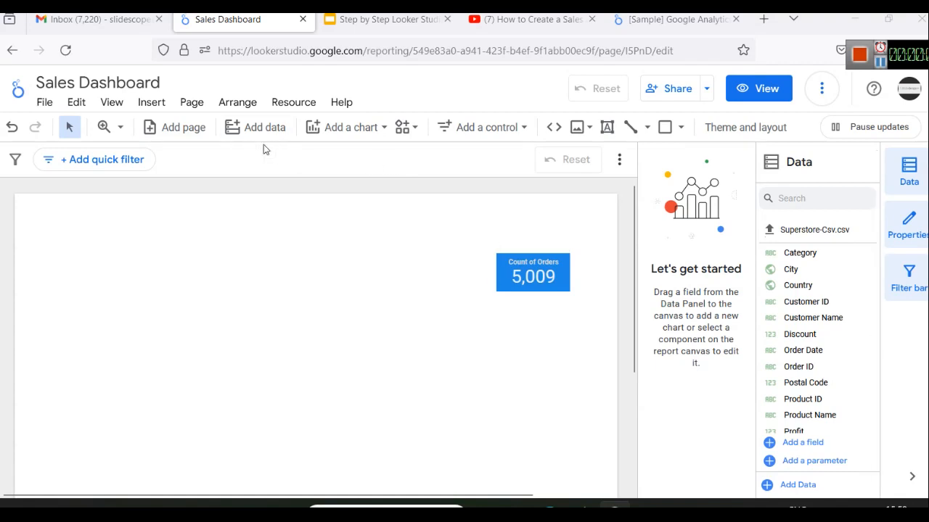
left_click(151, 103)
scroll(201, 284, "down", 5)
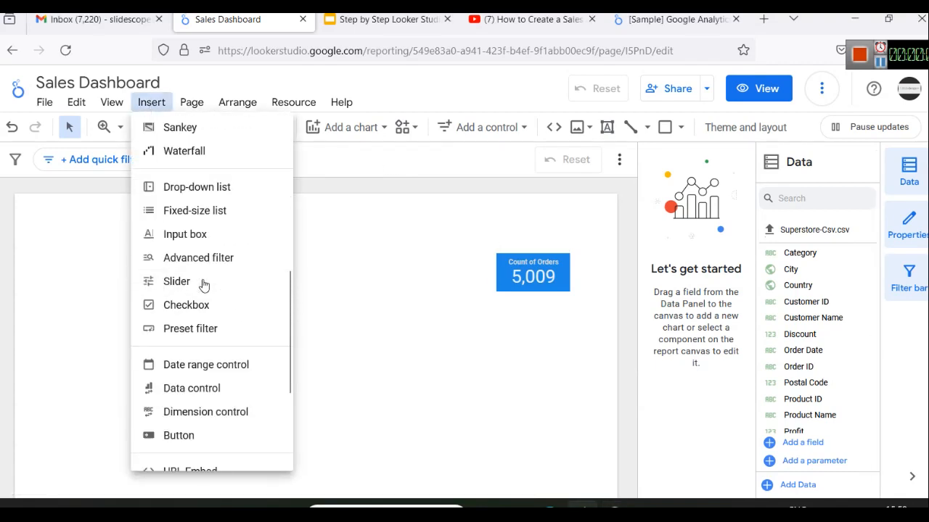
left_click(341, 265)
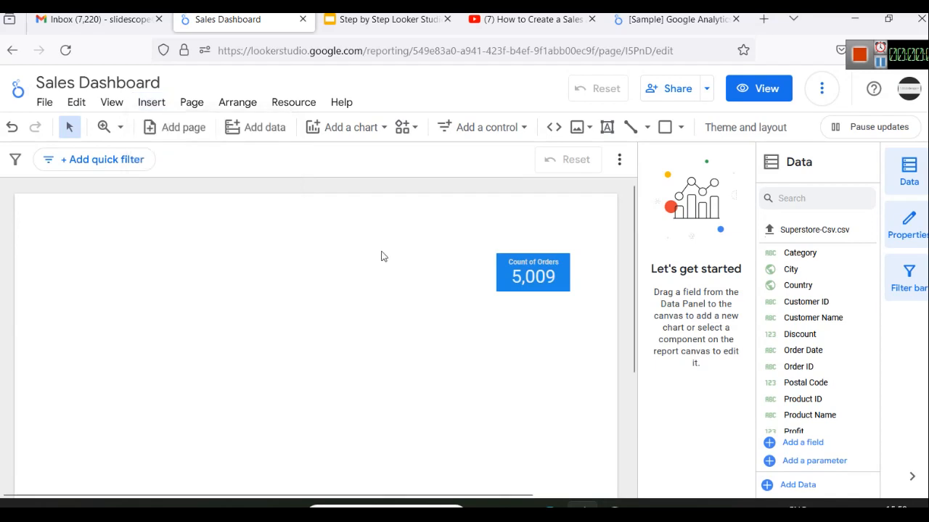
left_click(332, 129)
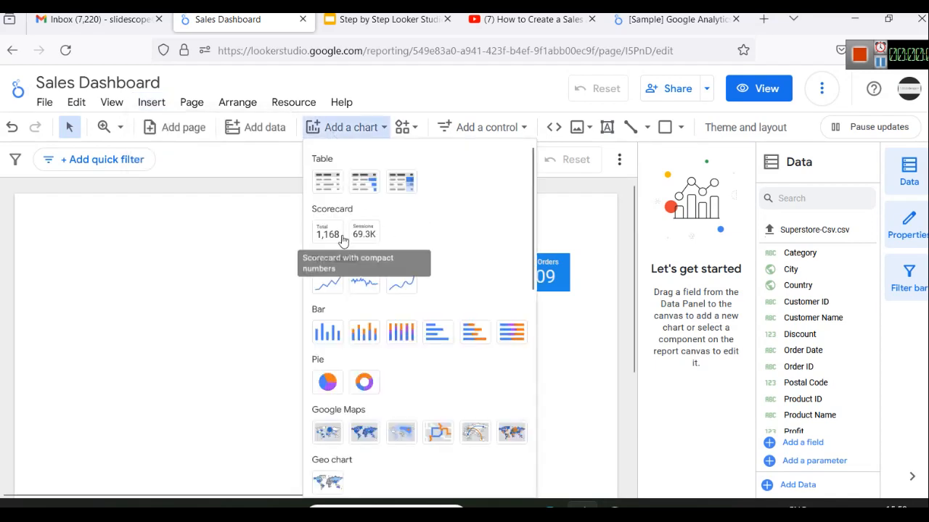
left_click(274, 239)
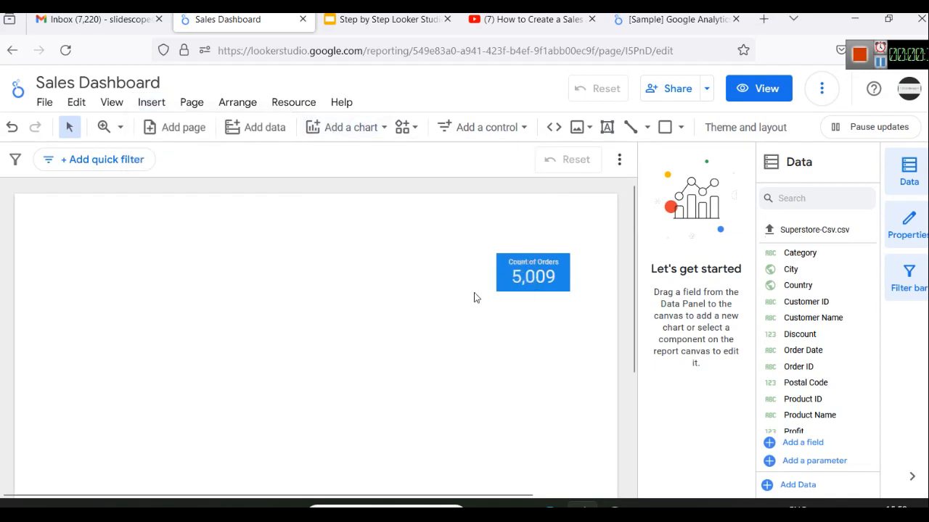
Duplicate the order count scorecard and place the copy directly below the original, aligned with it.
left_click(553, 287)
key("ctrl+c")
key("ctrl+v")
left_click_drag(551, 288, 543, 326)
left_click(554, 388)
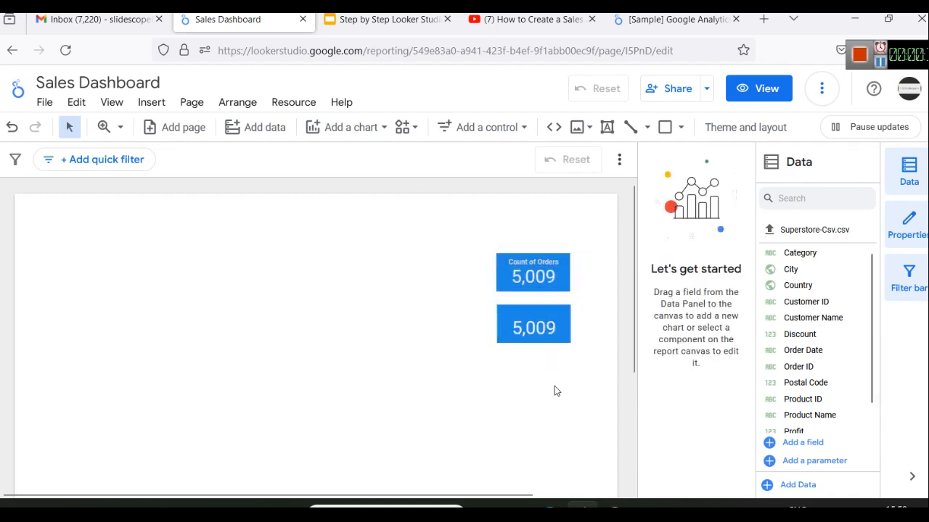
Duplicate the "Count of Orders" text box, narrow the copy, and position it above the number on the lower scorecard.
left_click(534, 261)
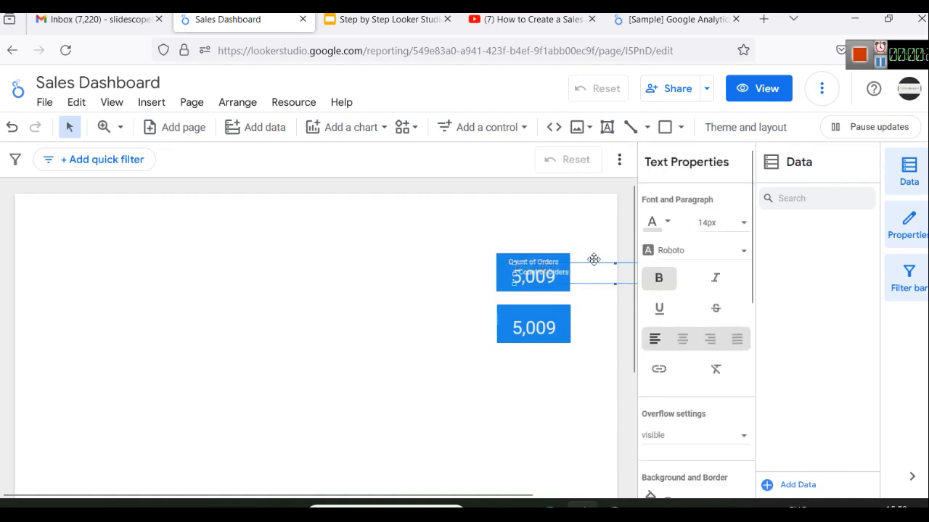
left_click_drag(593, 263, 414, 286)
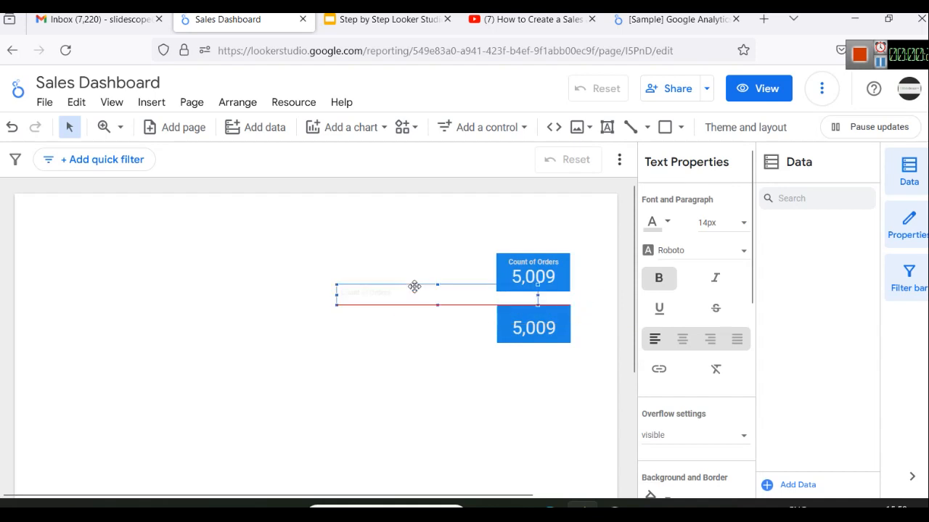
left_click_drag(537, 296, 416, 296)
left_click(358, 370)
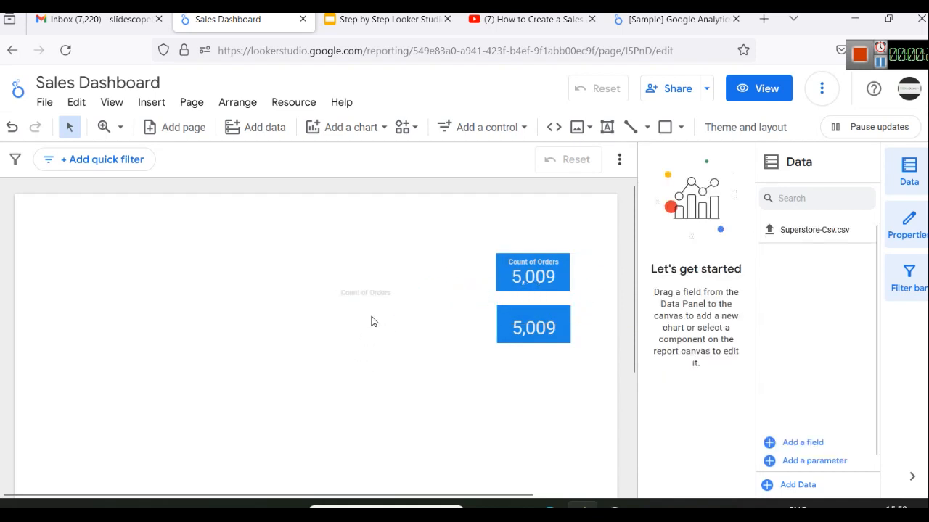
left_click_drag(373, 296, 533, 324)
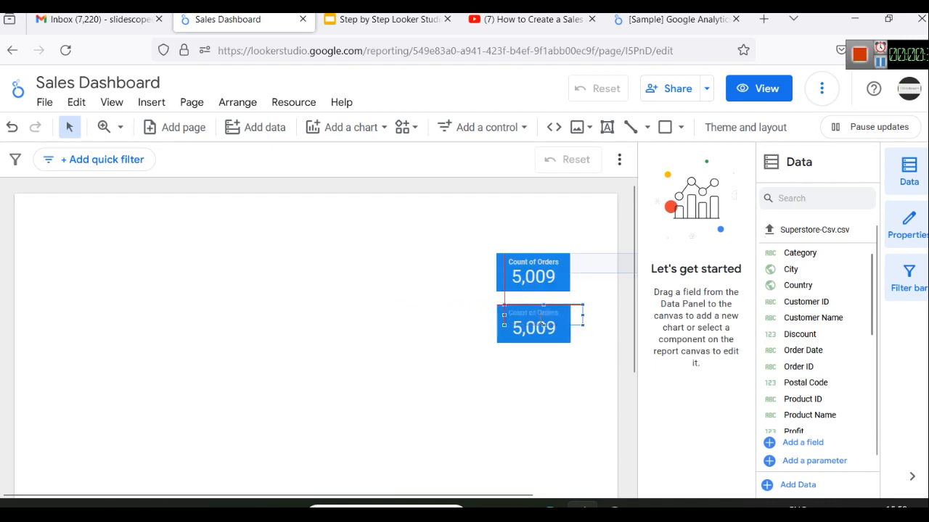
left_click(520, 390)
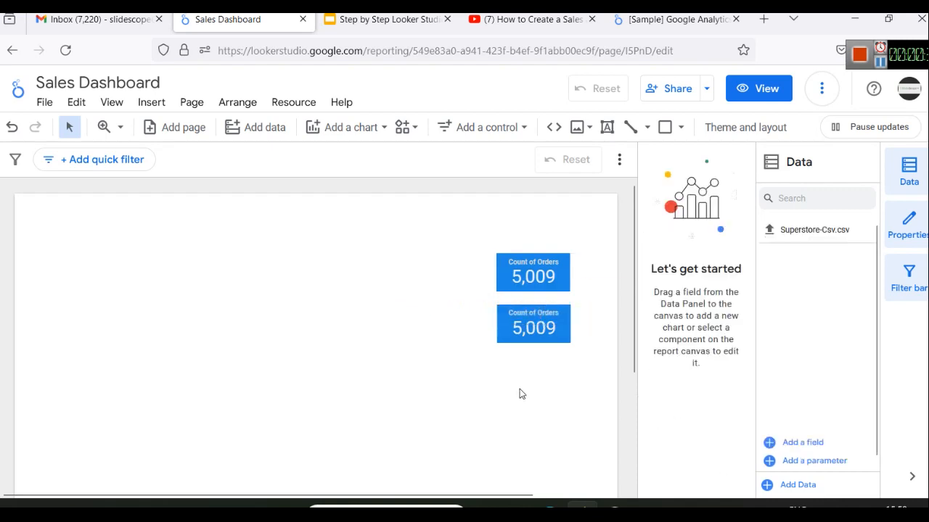
Change the title text on the lower scorecard to "Total Sales" and move the text box's left edge slightly inward to centre it over the number.
left_click(544, 321)
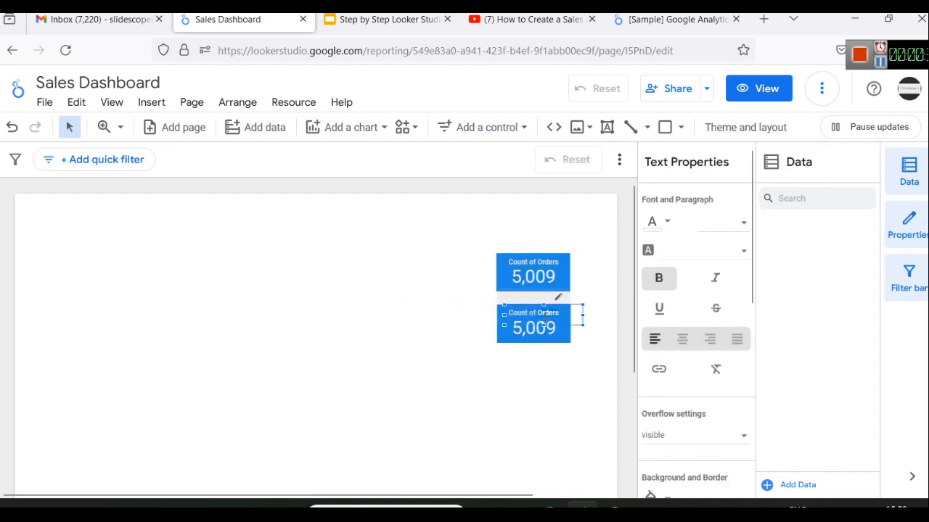
double_click(542, 326)
type("Total Sales")
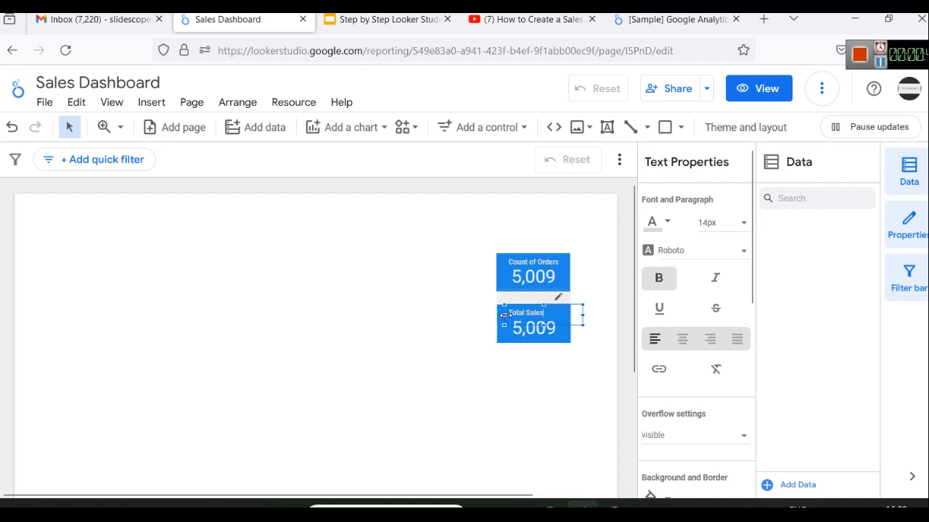
left_click_drag(505, 314, 511, 314)
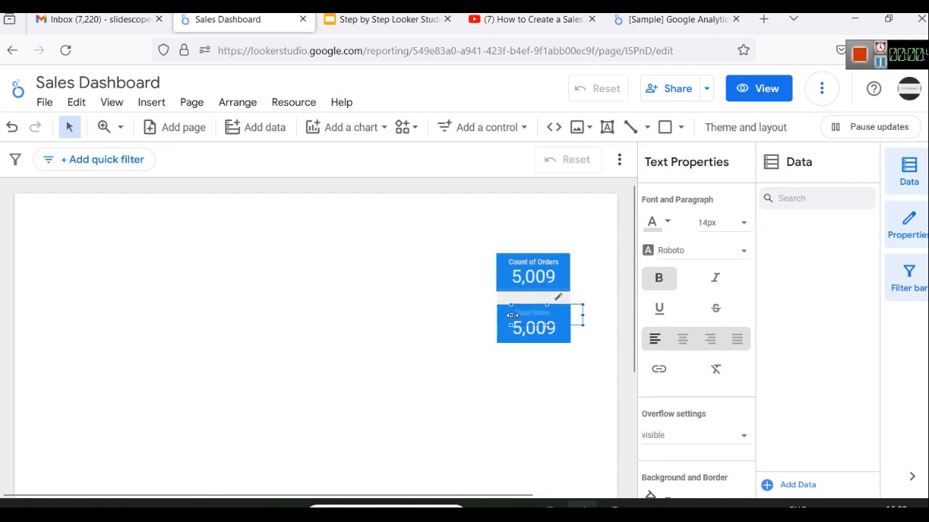
left_click(528, 391)
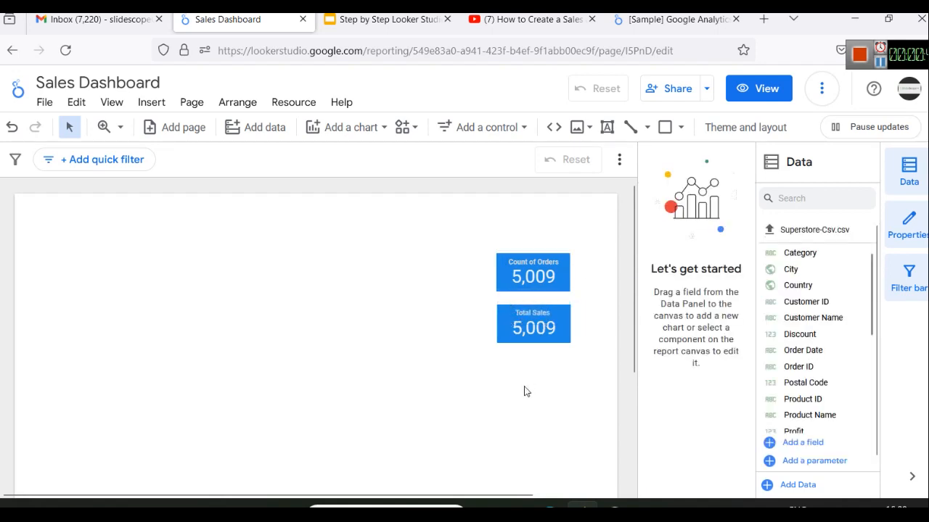
Set the metric of the scorecard titled "Total Sales" to Sales.
left_click(545, 331)
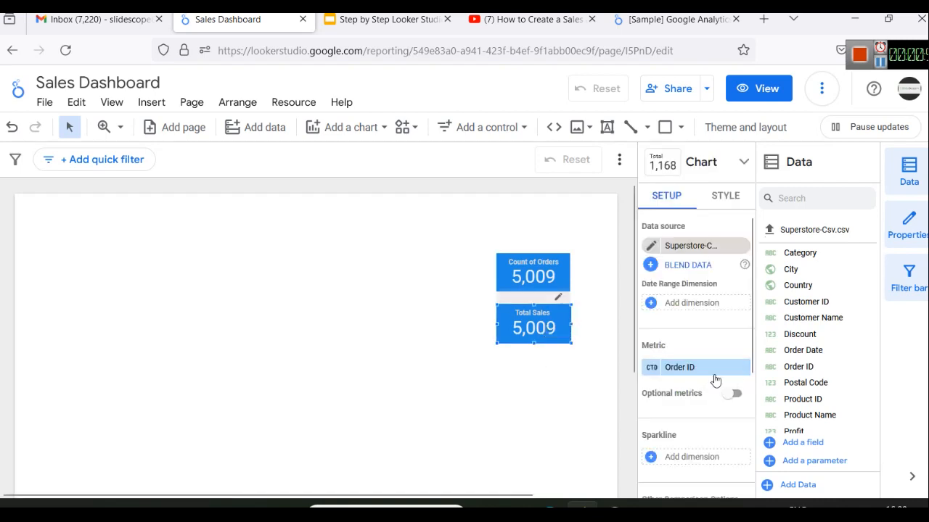
left_click(693, 369)
scroll(692, 372, "down", 5)
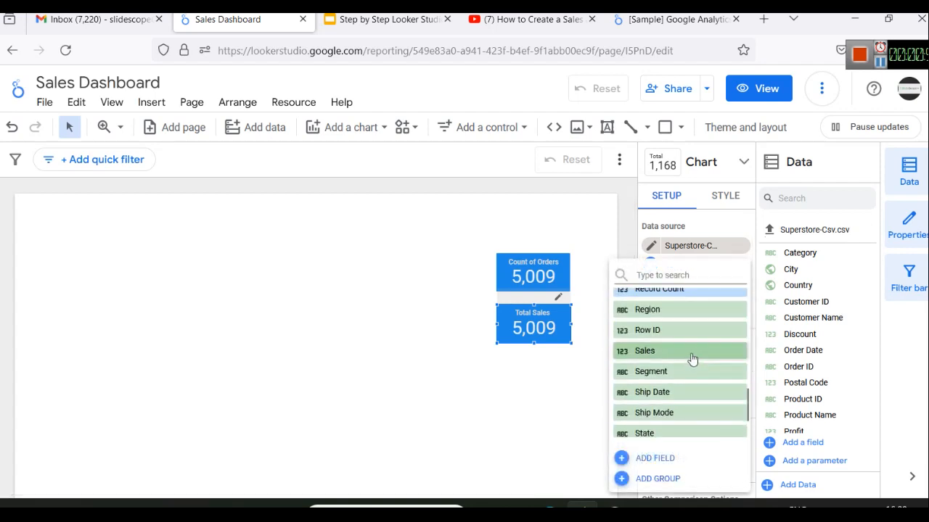
left_click(692, 353)
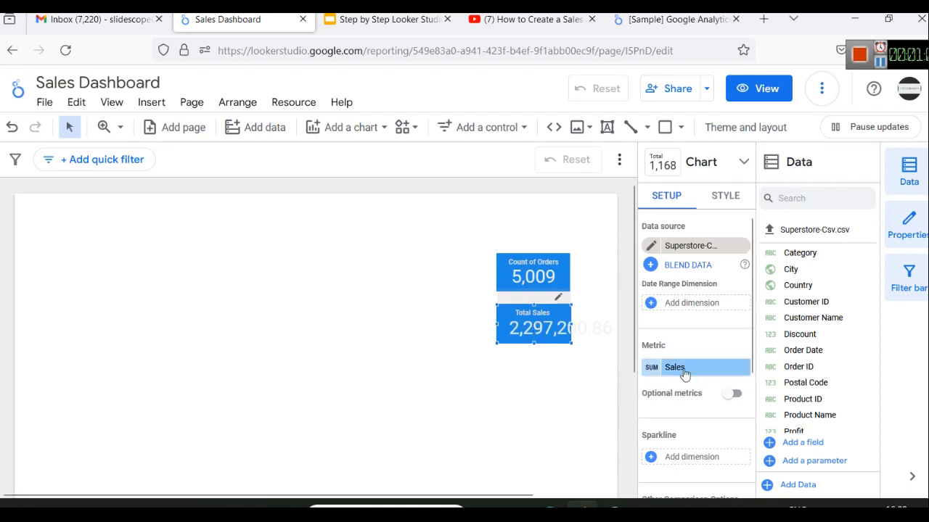
Look through the Total Sales scorecard's setup options and the Sales metric's data type and aggregation settings for a number format.
scroll(688, 384, "down", 2)
scroll(688, 383, "down", 1)
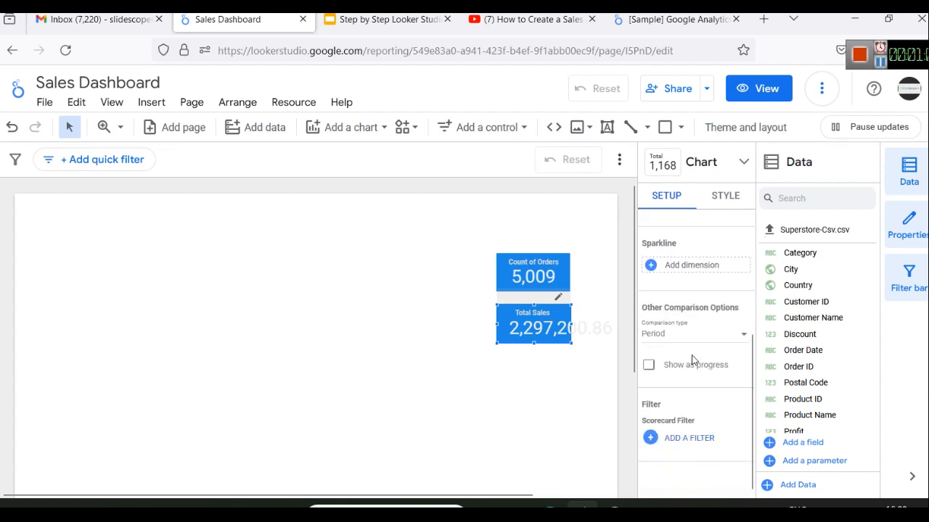
scroll(698, 346, "up", 3)
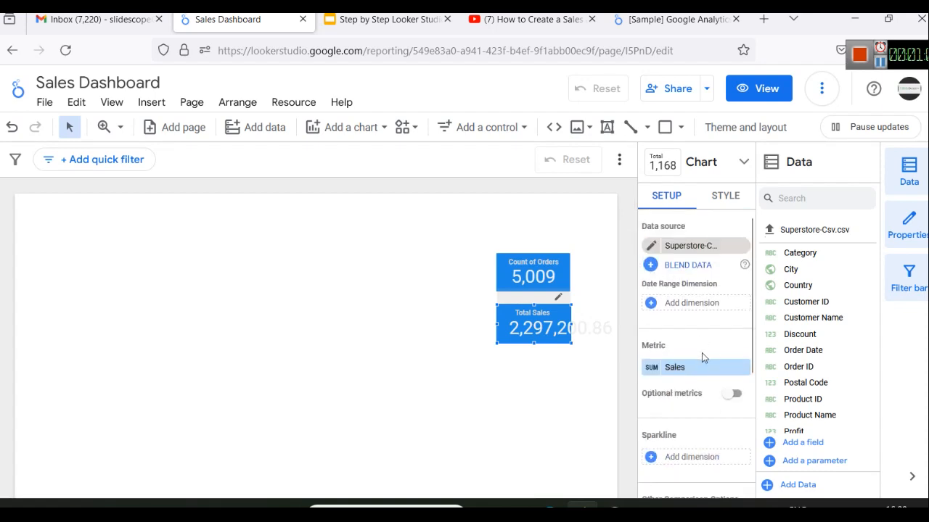
left_click(678, 367)
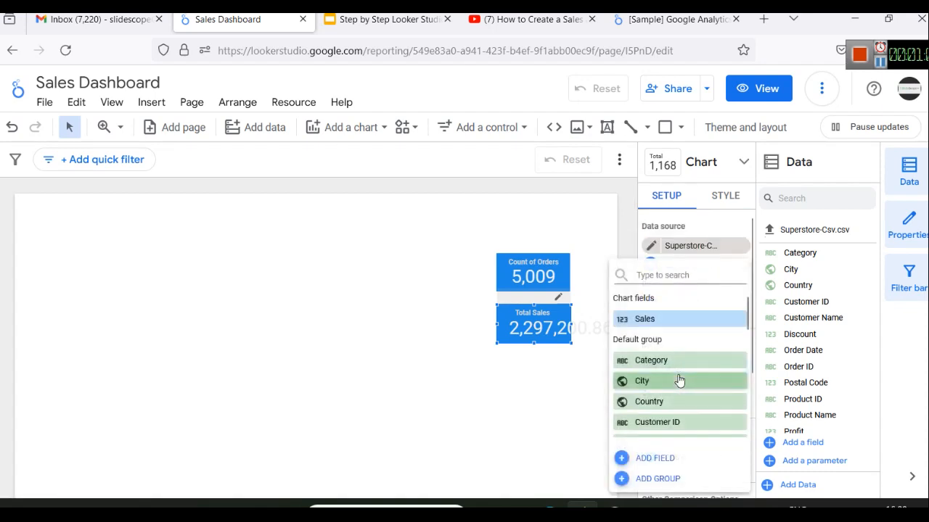
left_click(589, 422)
left_click(647, 374)
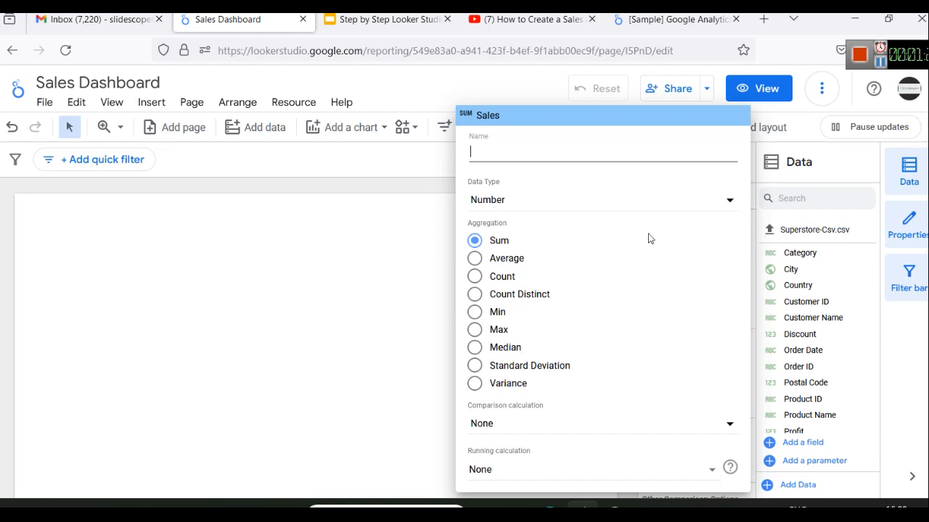
left_click(881, 70)
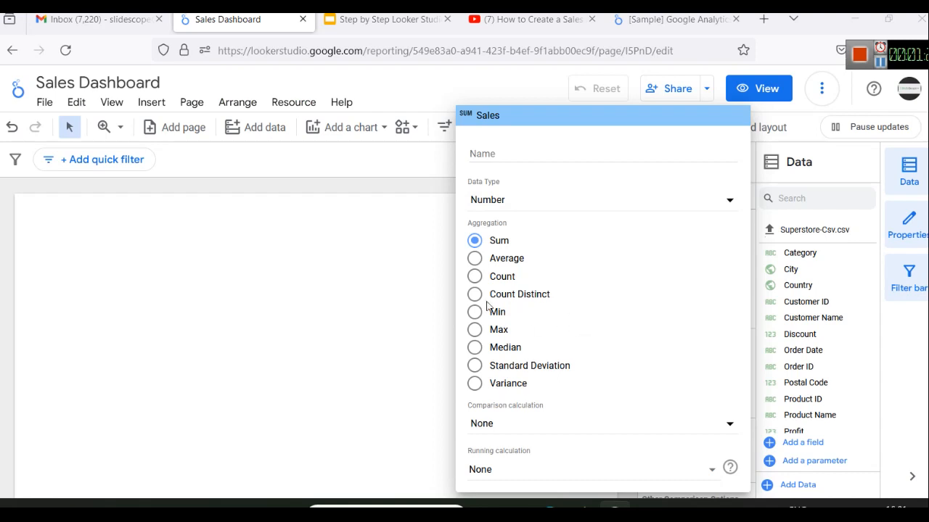
left_click(414, 273)
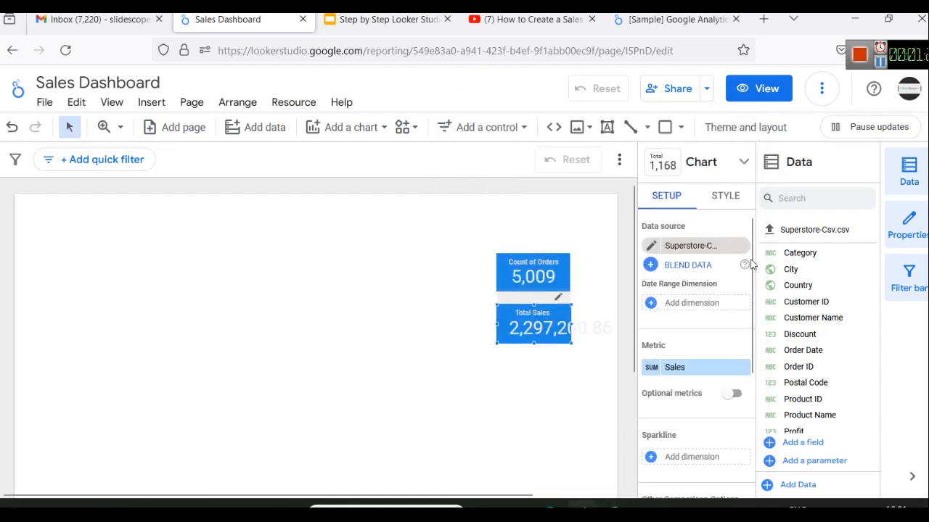
Check the total sales format in the YouTube video's sample dashboard, return to Looker Studio, and enable compact numbers for the Total Sales scorecard.
left_click(719, 198)
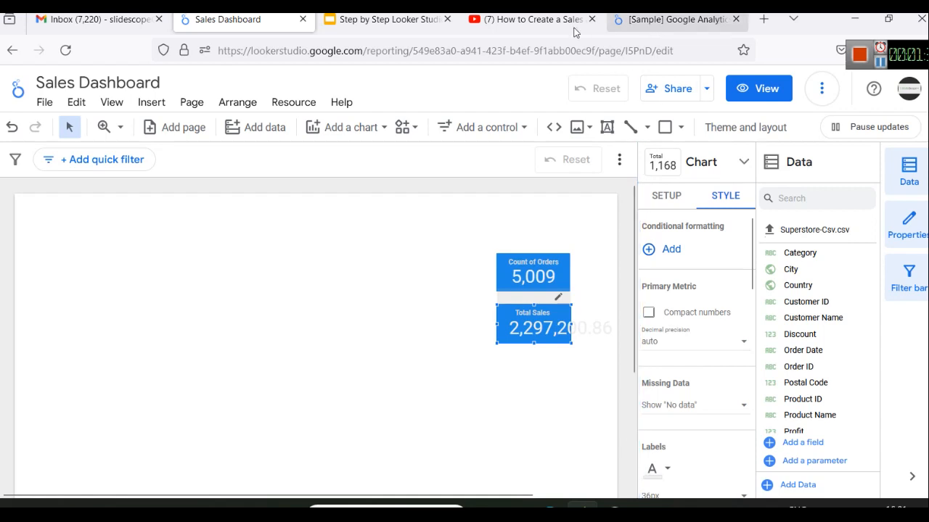
left_click(526, 19)
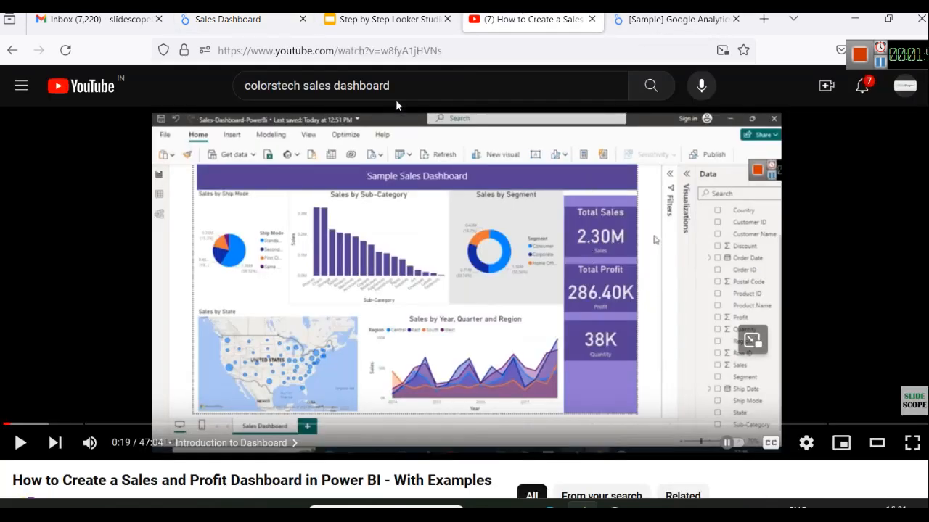
left_click(391, 23)
left_click(230, 21)
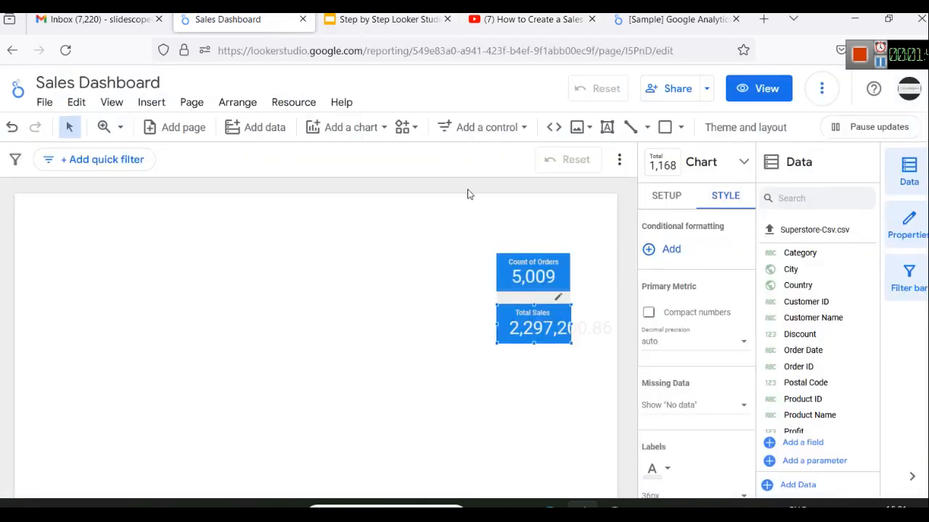
left_click(649, 313)
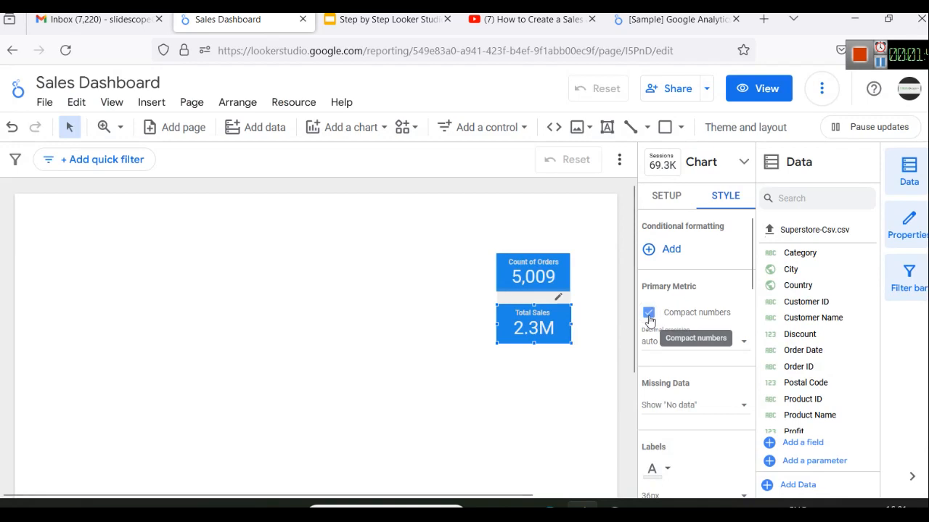
left_click(572, 387)
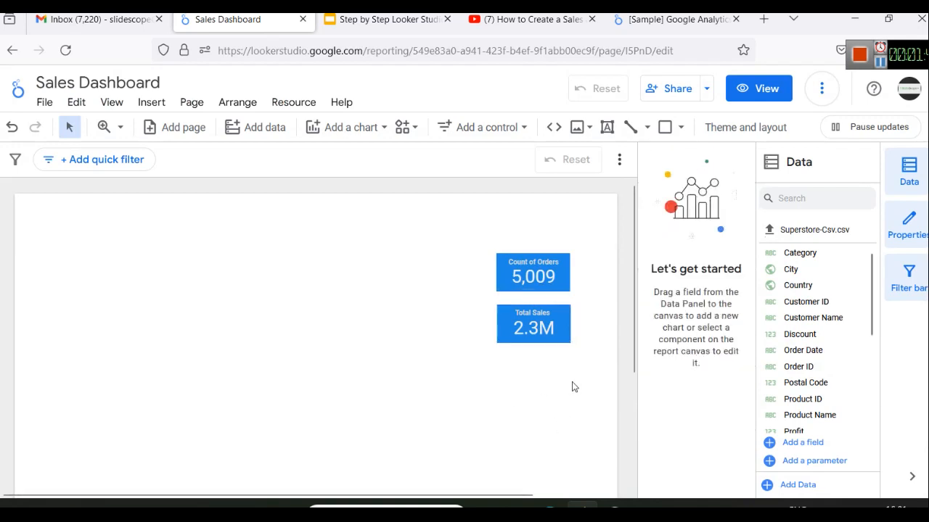
Duplicate the Total Sales scorecard and place the copy directly below it, aligned and evenly spaced with the other two.
left_click(566, 337)
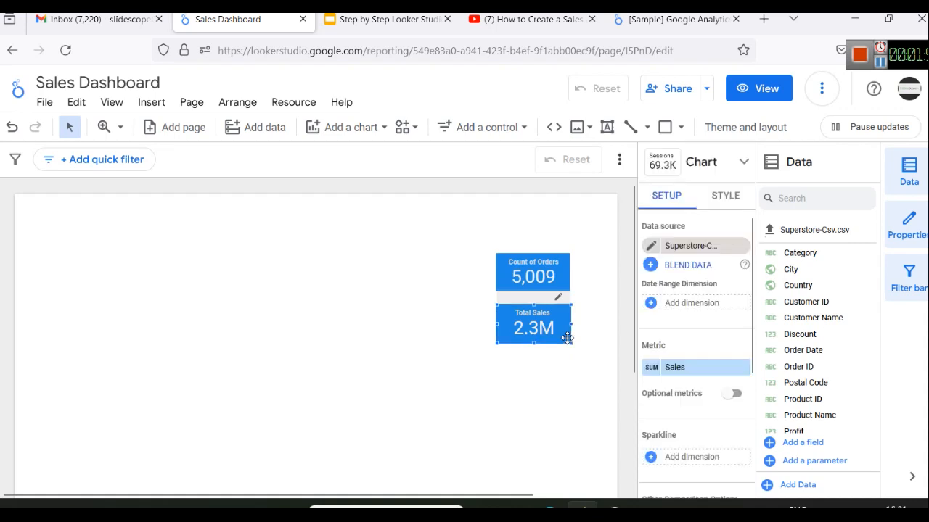
key("ctrl+v")
left_click_drag(558, 333, 545, 373)
left_click(554, 406)
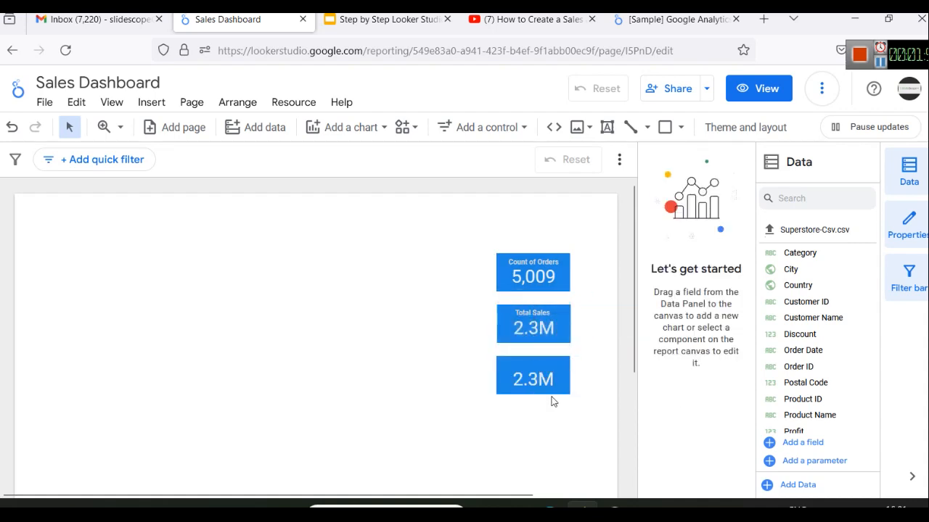
Duplicate the "Total Sales" text box and position the copy above the number on the third scorecard, aligned with the original.
left_click(539, 314)
key("ctrl+c")
key("ctrl+v")
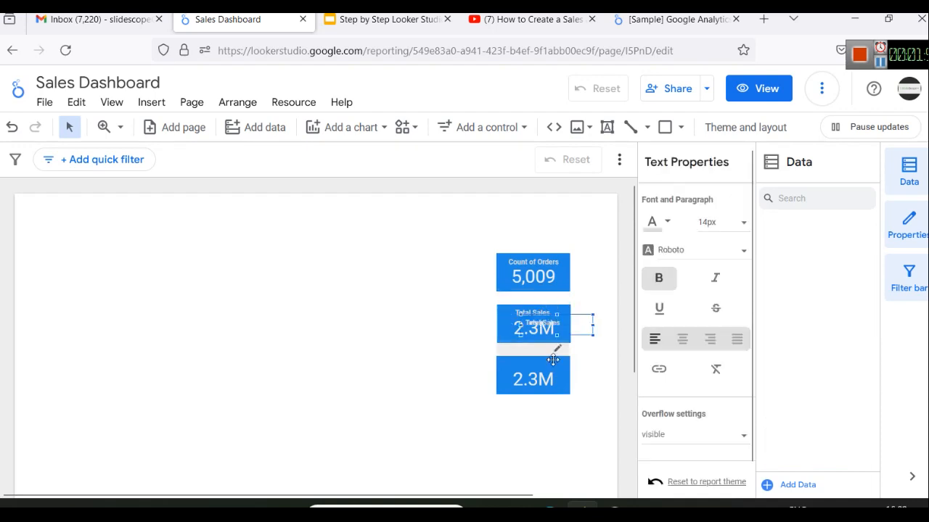
left_click_drag(573, 316, 563, 355)
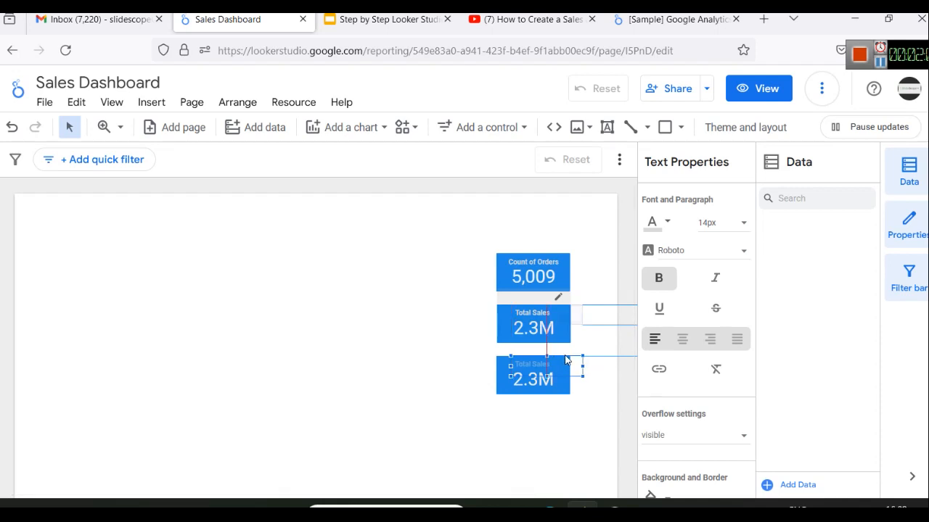
left_click(535, 418)
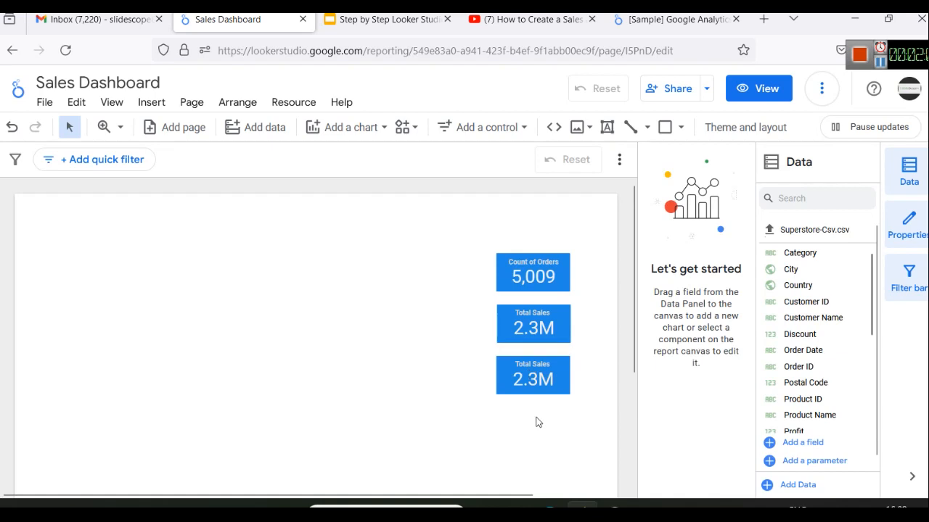
Change the title text on the third scorecard to "Total Profit".
left_click(545, 368)
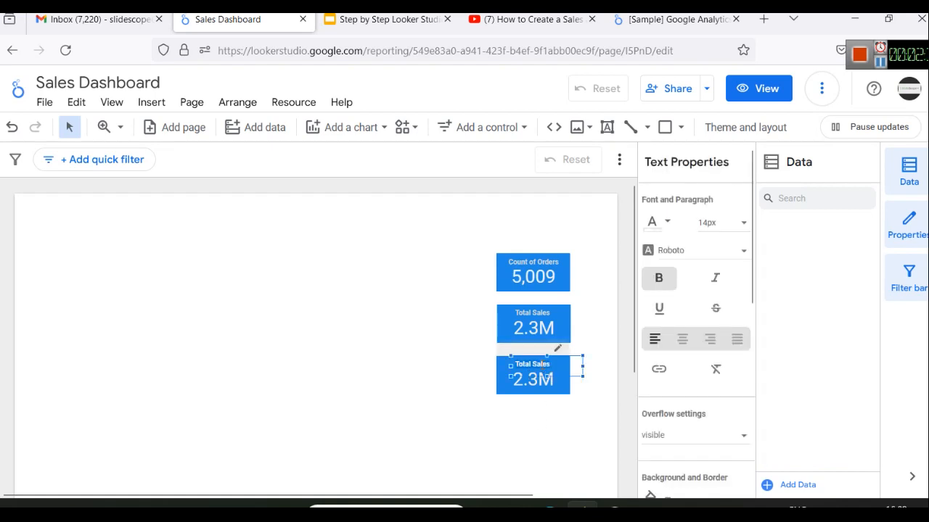
type("Total Profit")
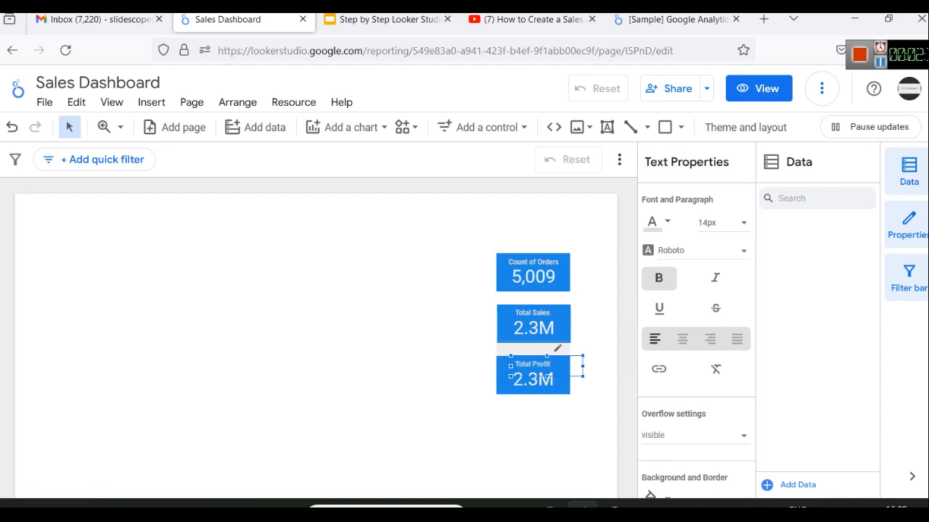
left_click(576, 434)
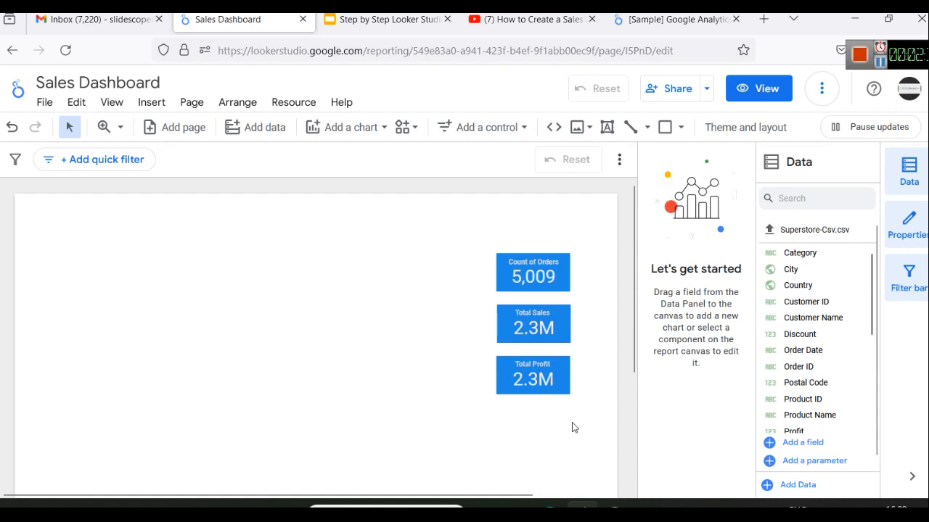
Set the metric of the scorecard titled "Total Profit" to Profit.
left_click(567, 371)
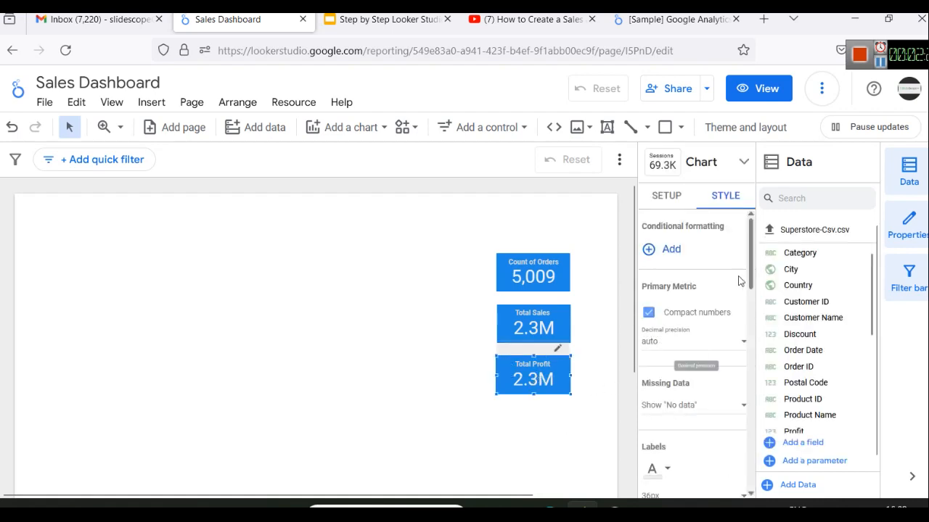
left_click(667, 198)
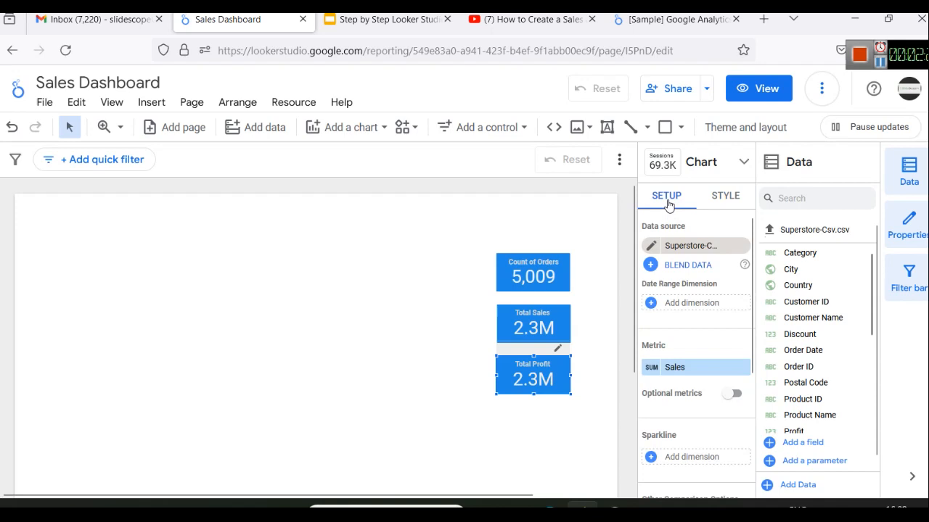
left_click(682, 369)
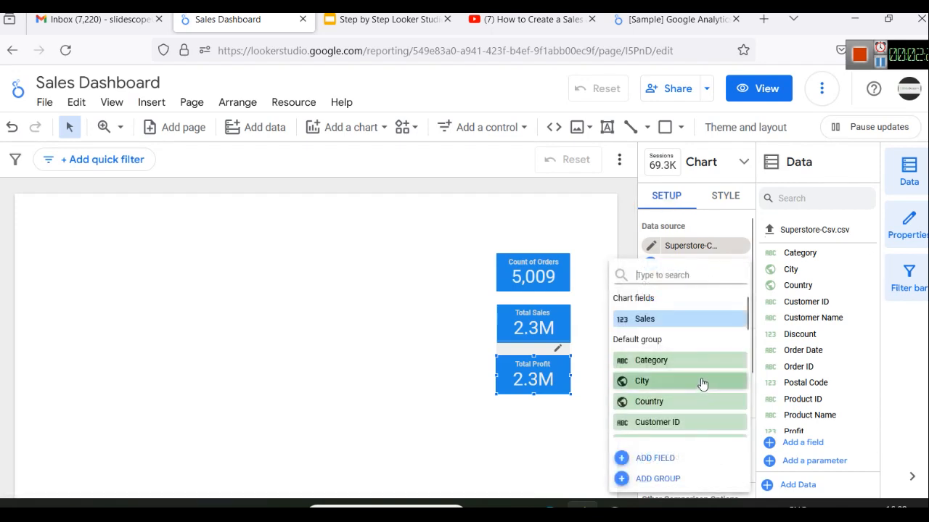
scroll(701, 384, "down", 3)
scroll(691, 378, "down", 5)
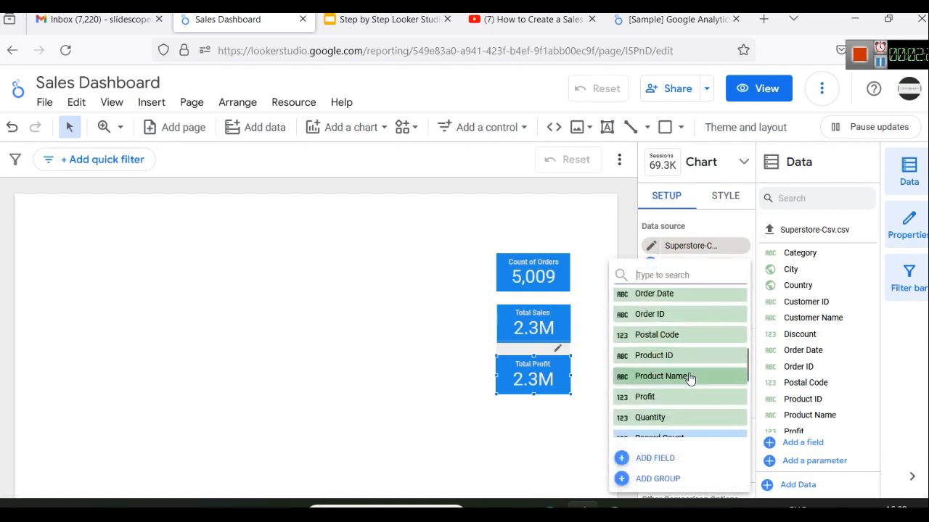
left_click(671, 361)
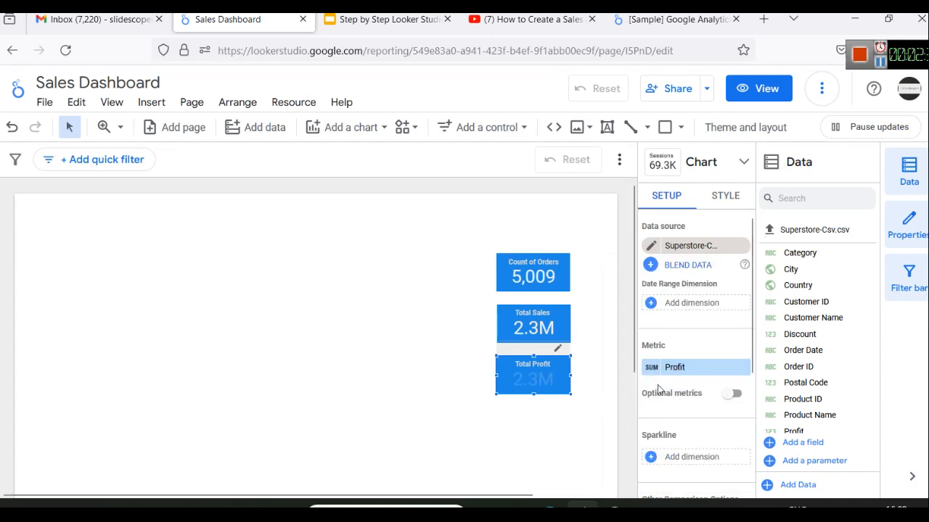
left_click(538, 422)
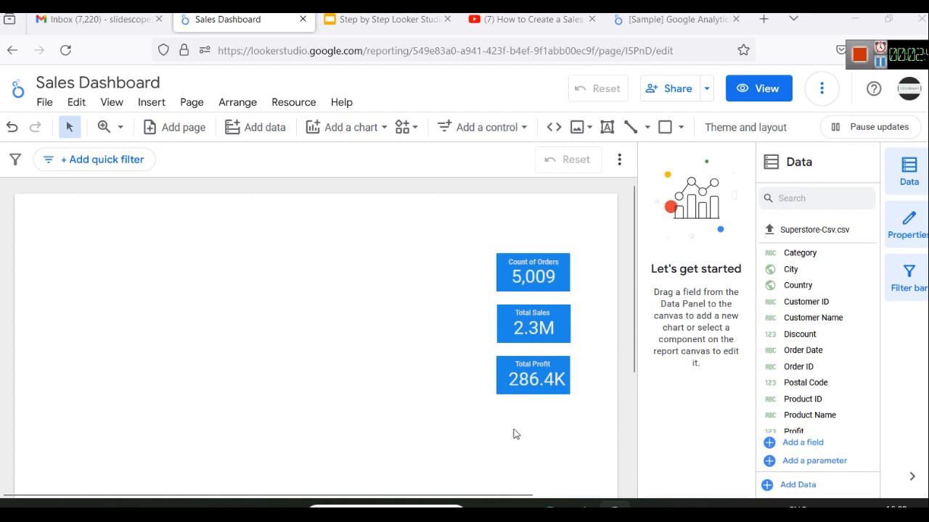
Look at the remaining visuals of the sample Power BI dashboard in the YouTube video and return to the Looker Studio report.
left_click(511, 27)
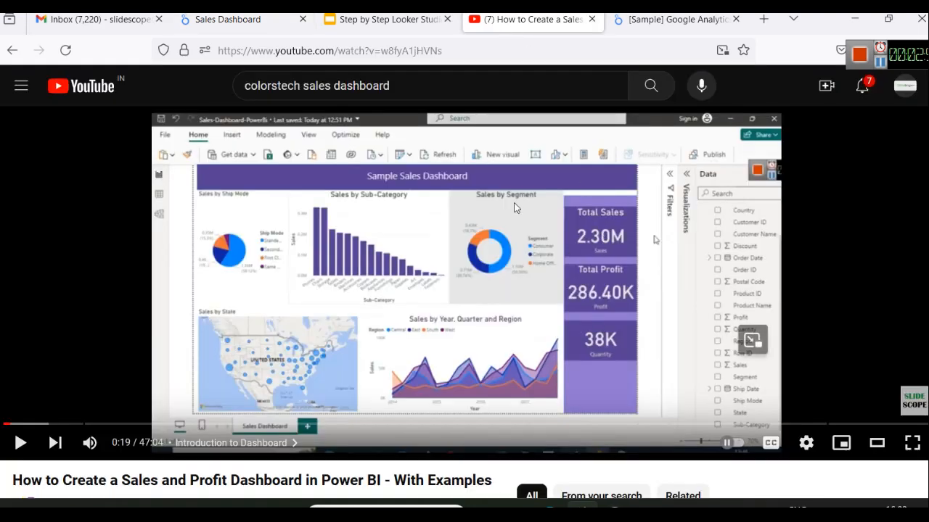
left_click(397, 21)
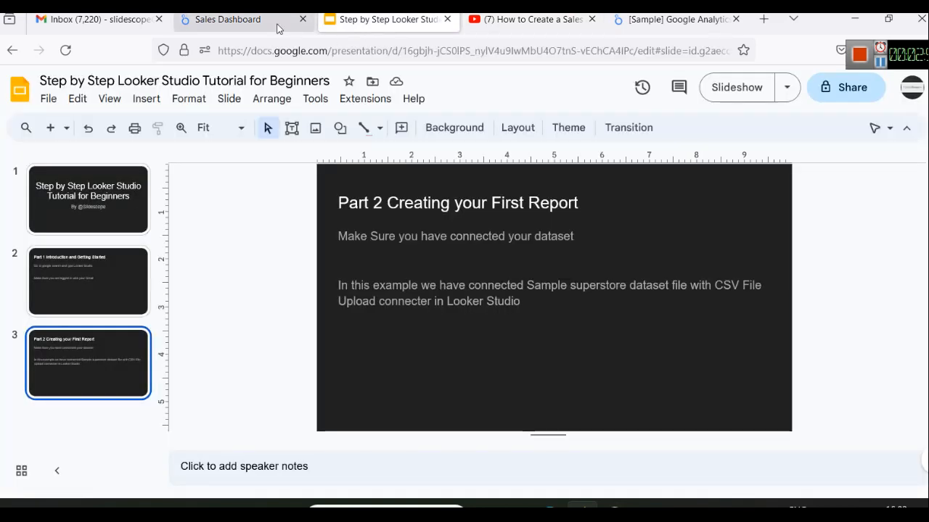
left_click(232, 20)
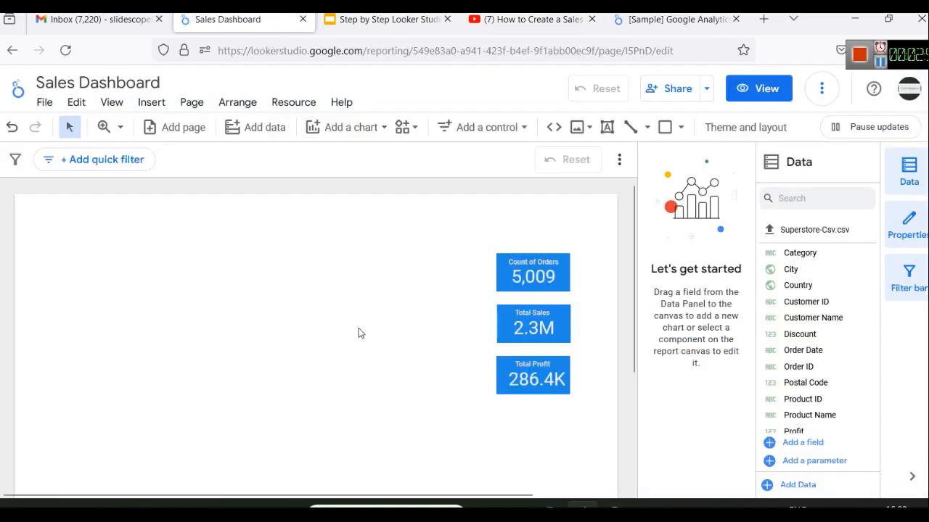